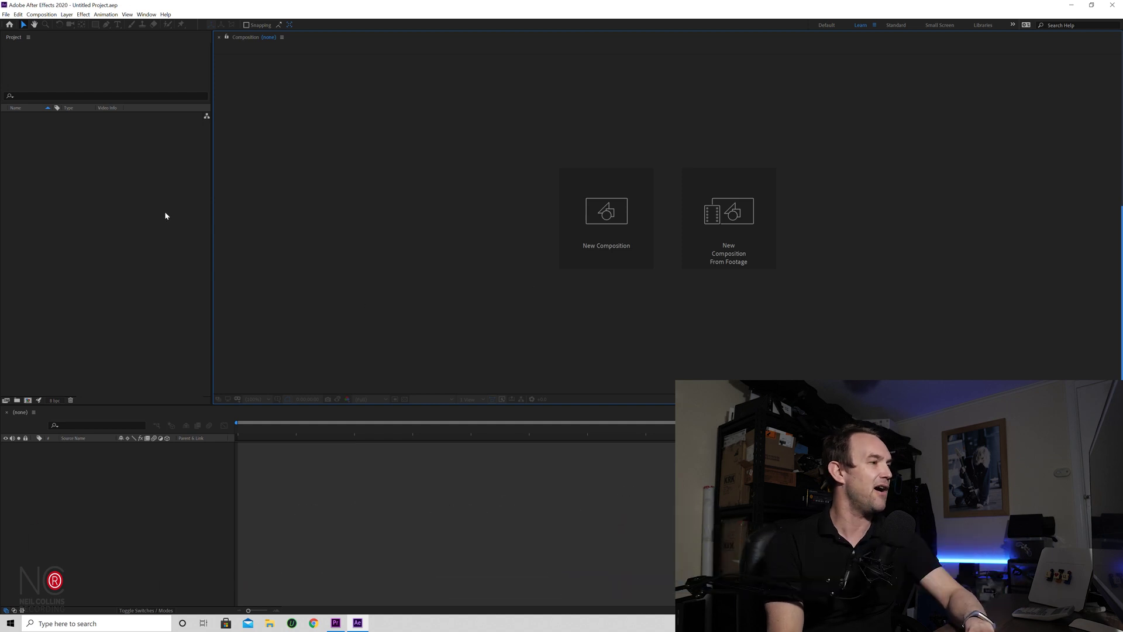
Step: Give focus to the Project, Composition and Timeline panels in turn, twice over
left_click(103, 186)
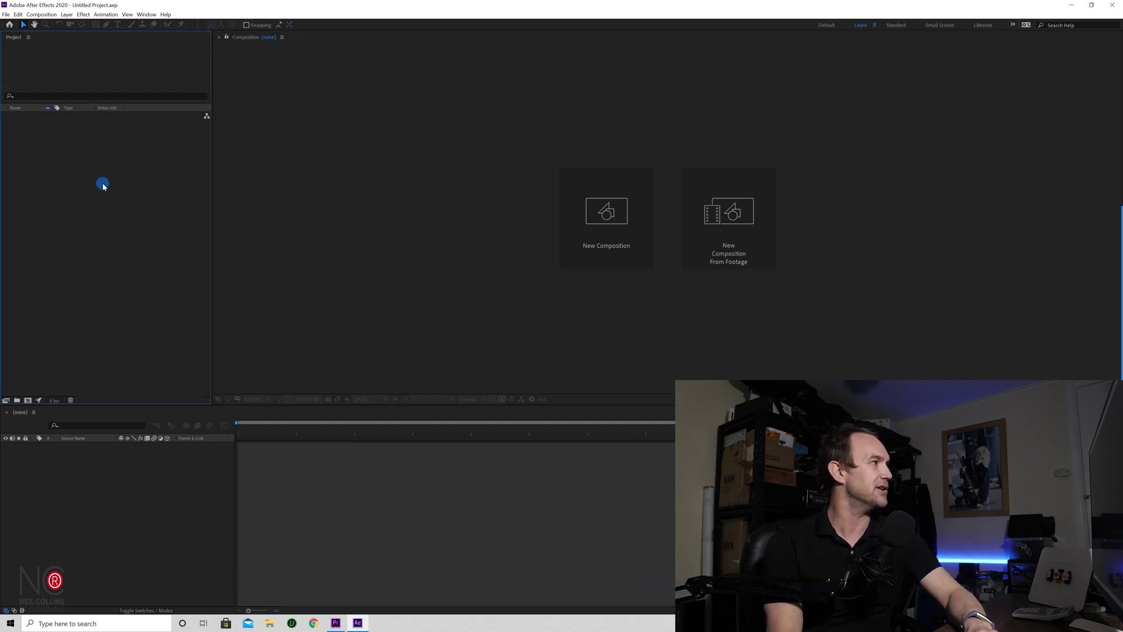
left_click(496, 273)
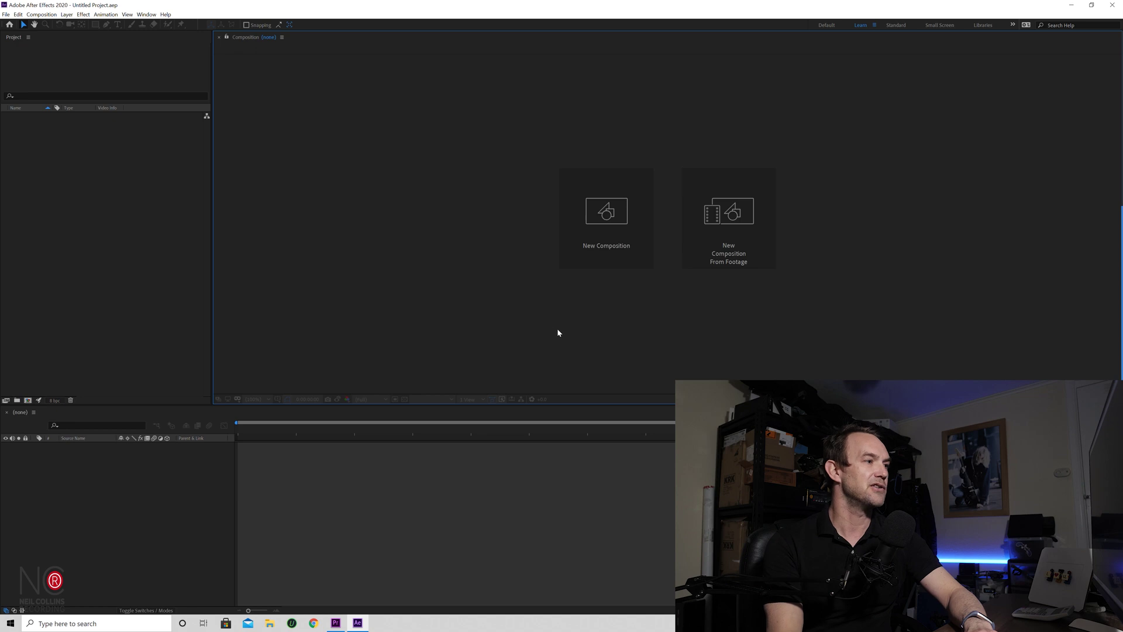
left_click(217, 476)
left_click(126, 234)
left_click(334, 216)
left_click(119, 487)
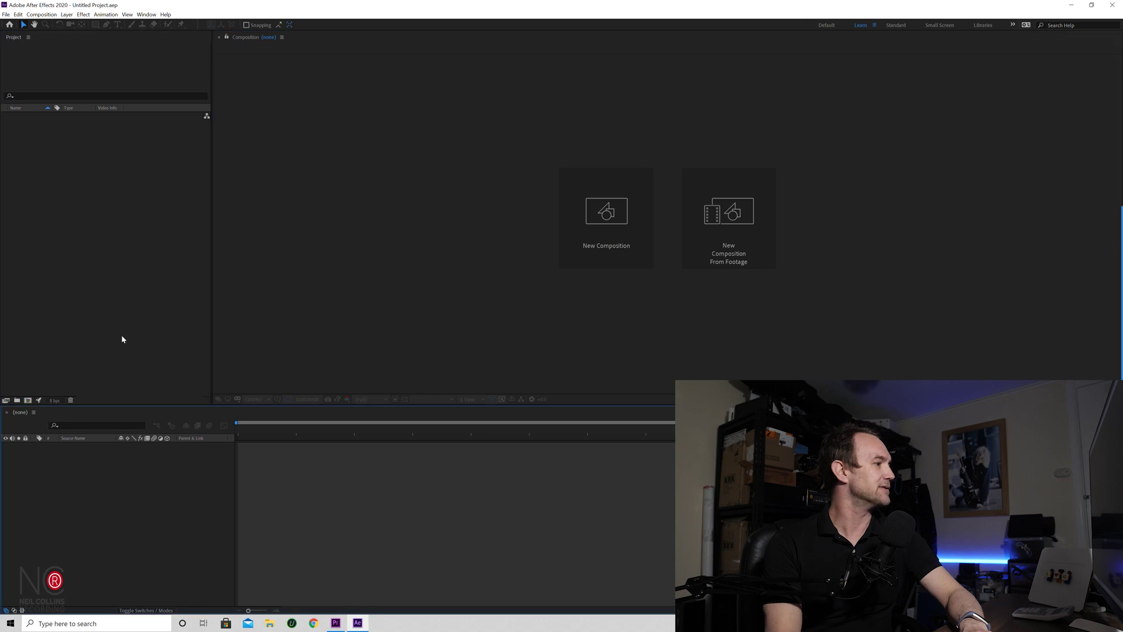
Step: Resize the dividers so the Project panel is a bit wider and the Timeline slightly taller
left_click_drag(212, 325, 252, 331)
mouse_move(315, 405)
left_mouse_down()
mouse_move(324, 326)
mouse_move(308, 399)
left_mouse_up()
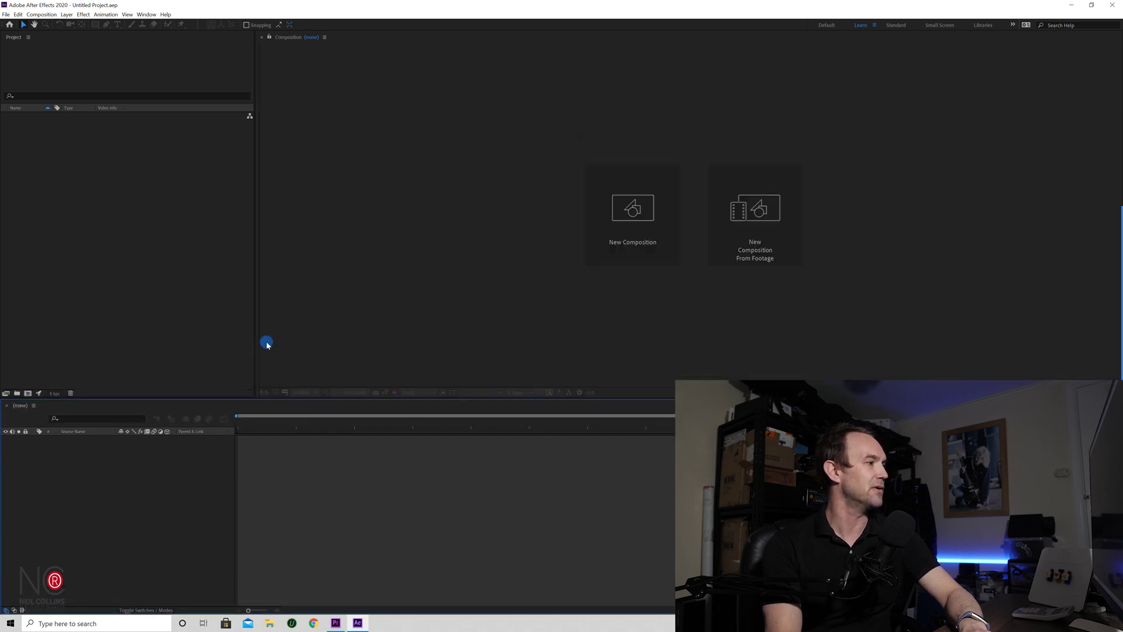
left_click_drag(266, 339, 299, 345)
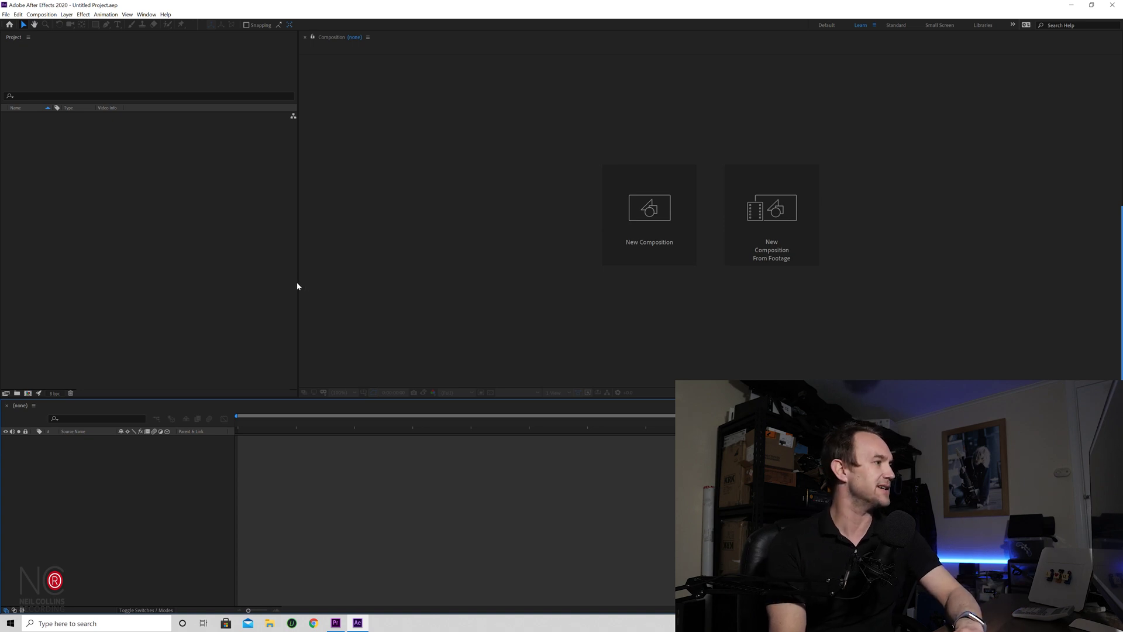
left_click_drag(299, 286, 259, 286)
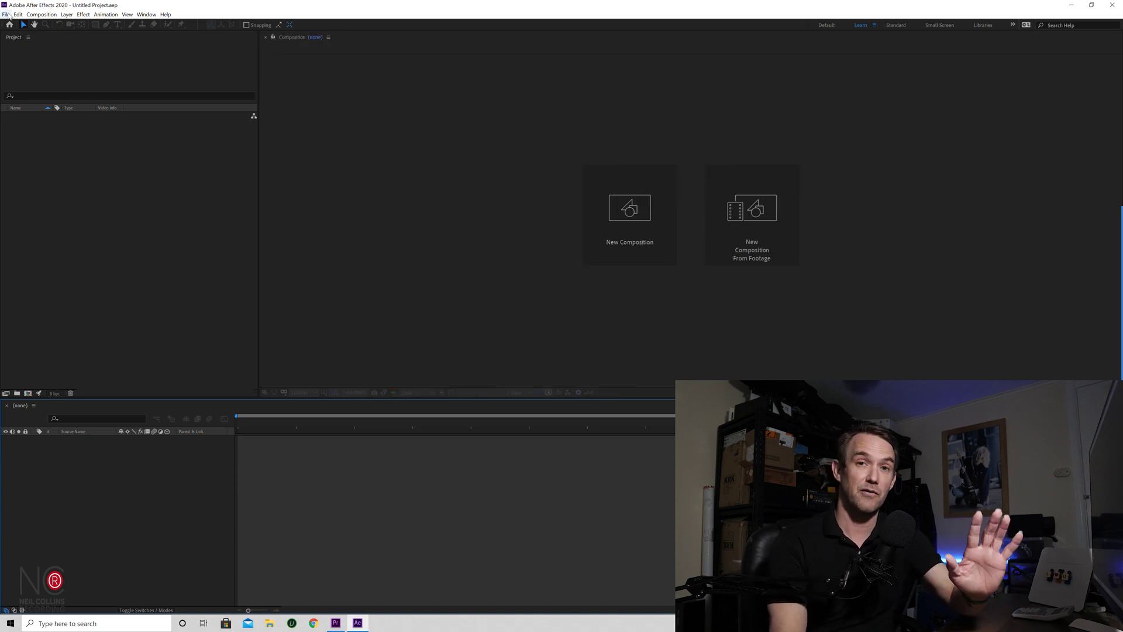
Step: Import NCR Record Button.png and Steyning Bowl Haze.mp4 together via Import Multiple Files
left_click(7, 14)
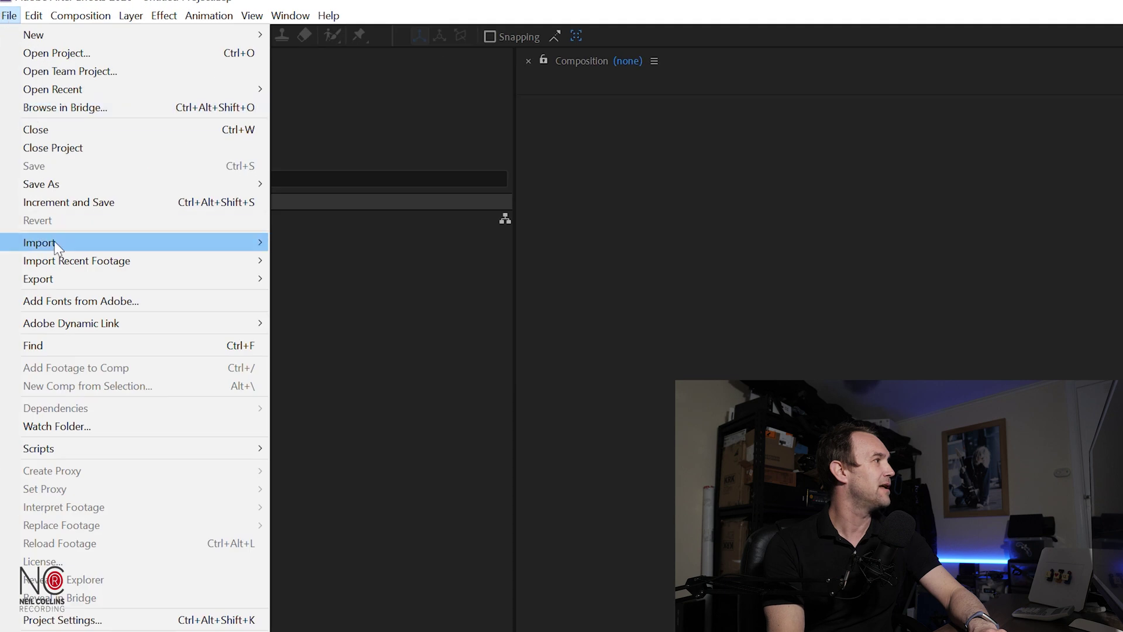
mouse_move(58, 247)
left_click(364, 258)
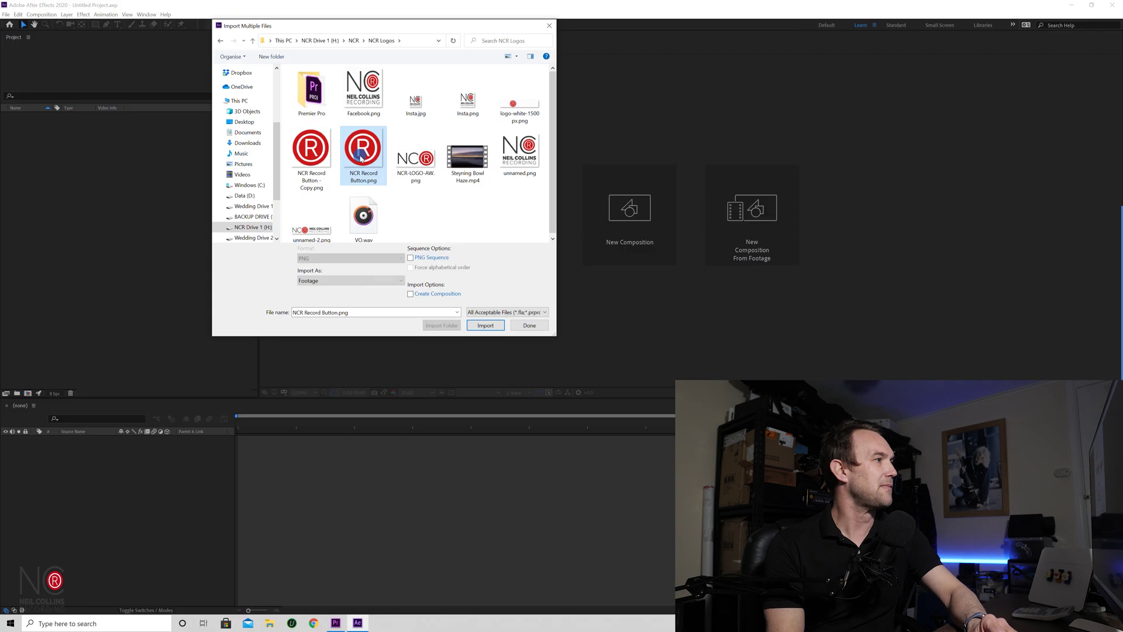
left_click(361, 155)
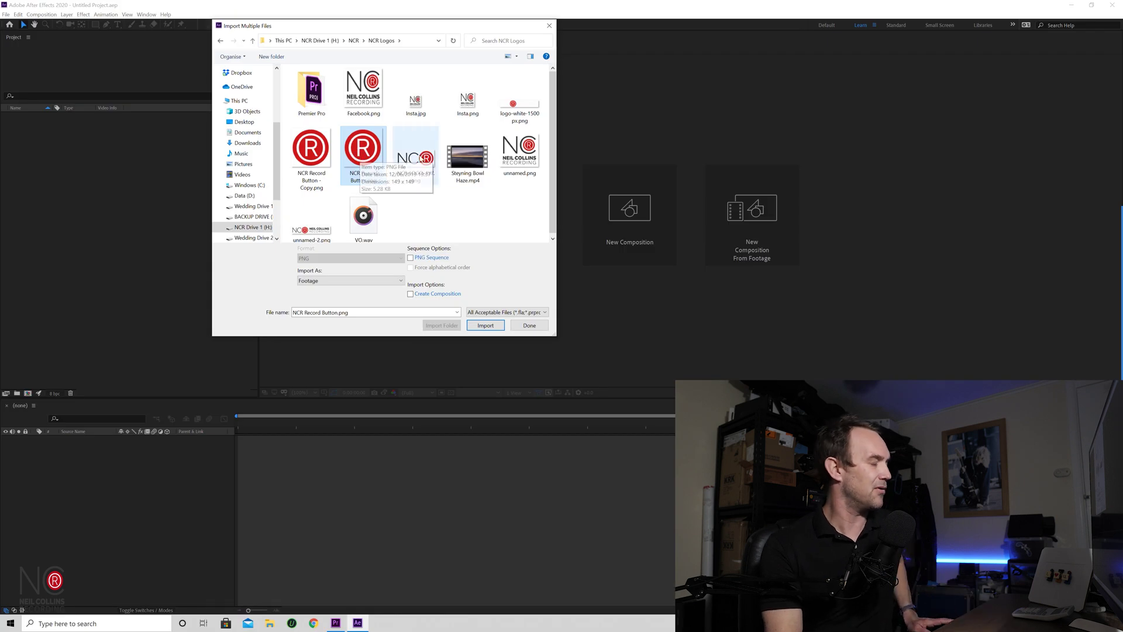
left_click(467, 156, "ctrl")
left_click(486, 333)
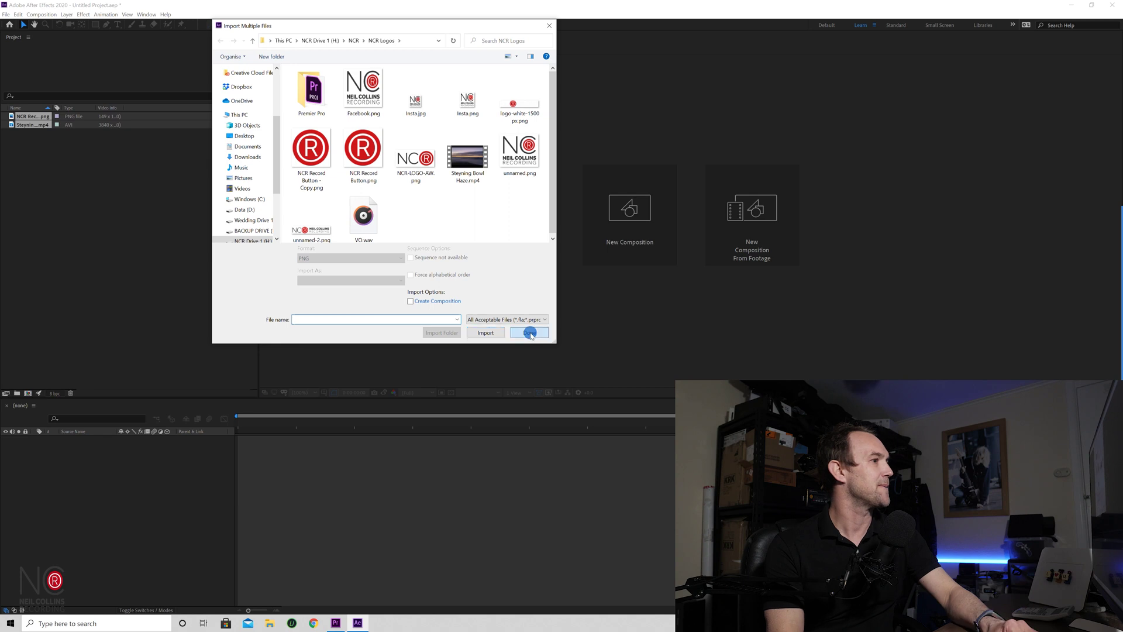
left_click(530, 333)
Step: Inspect the details of the Steyning clip and the NCR Record Button image
left_click(41, 125)
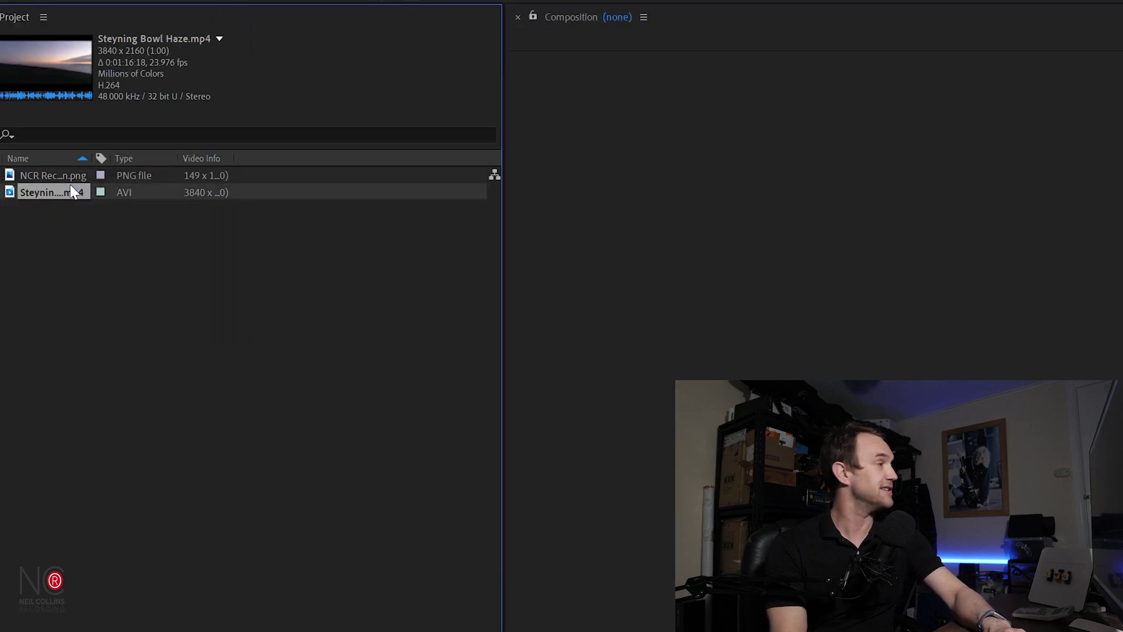
left_click(41, 120)
left_click(74, 233)
left_click(55, 192)
left_click(62, 175)
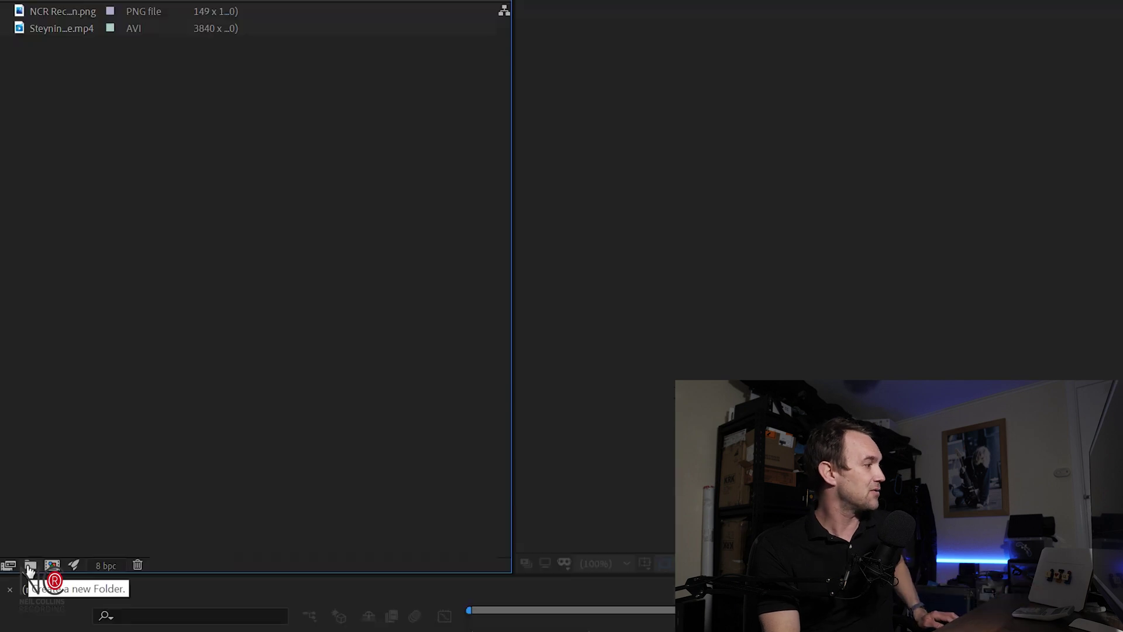
Step: Create a project folder named Files and move both imported files into it
left_click(31, 565)
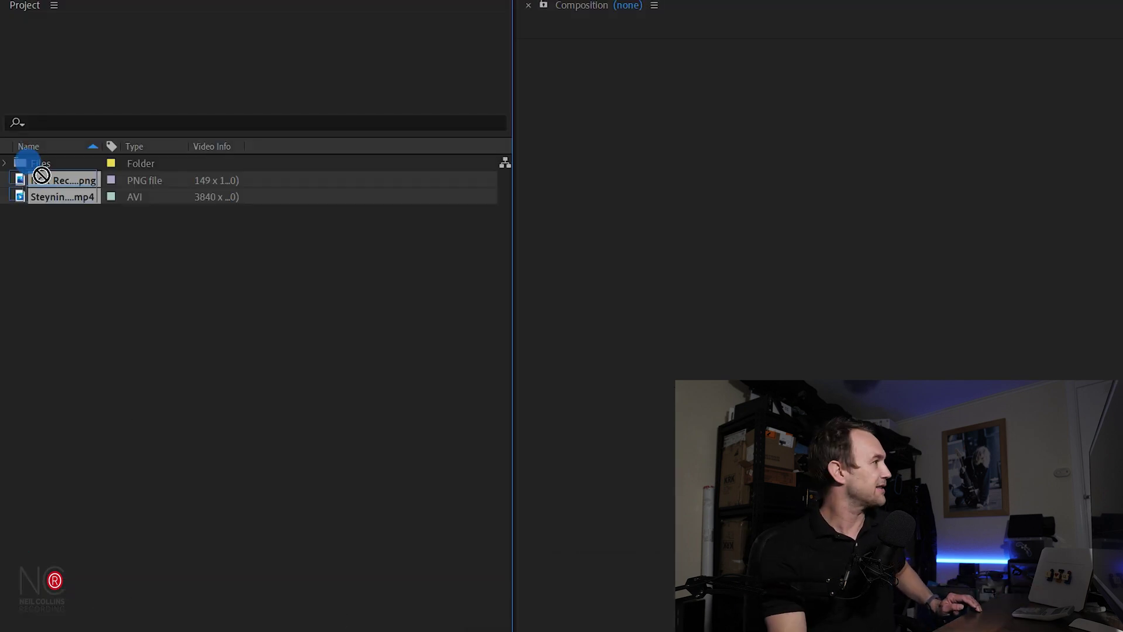
left_click_drag(41, 174, 34, 164)
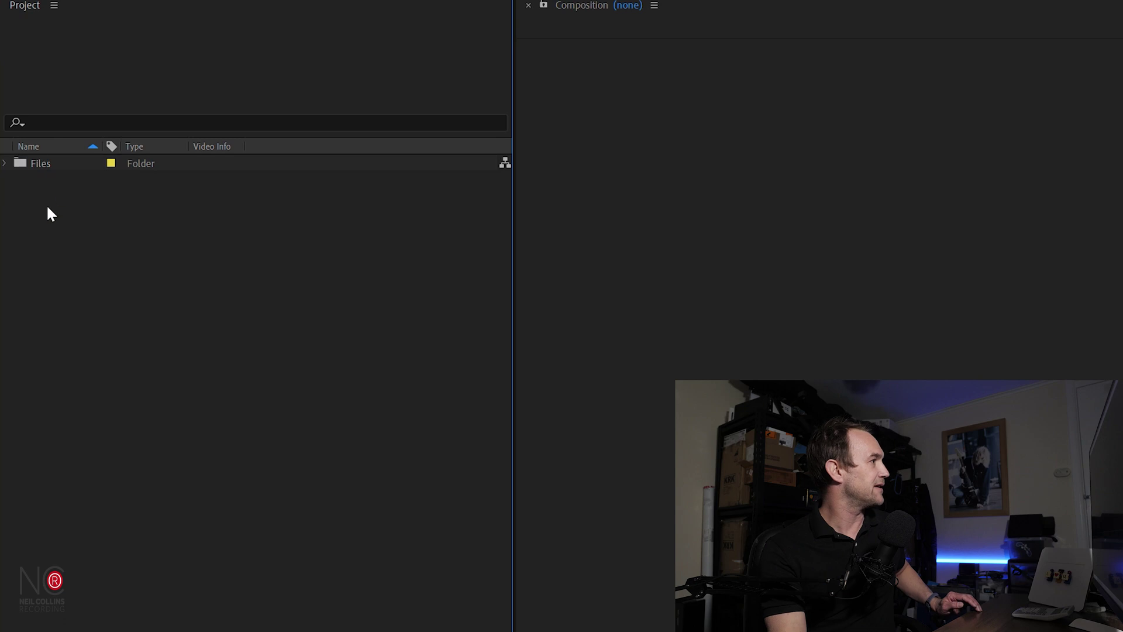
left_click(5, 163)
left_click(5, 164)
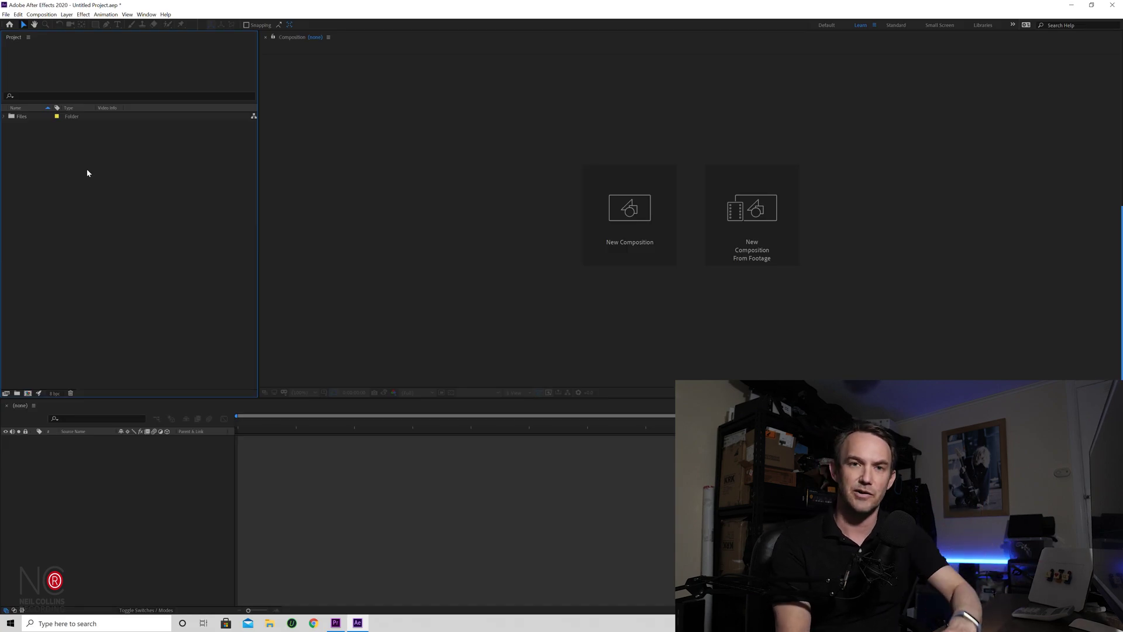
Step: Create a Steyning Bowl Haze composition from the mp4 footage in the Files folder
left_click(5, 117)
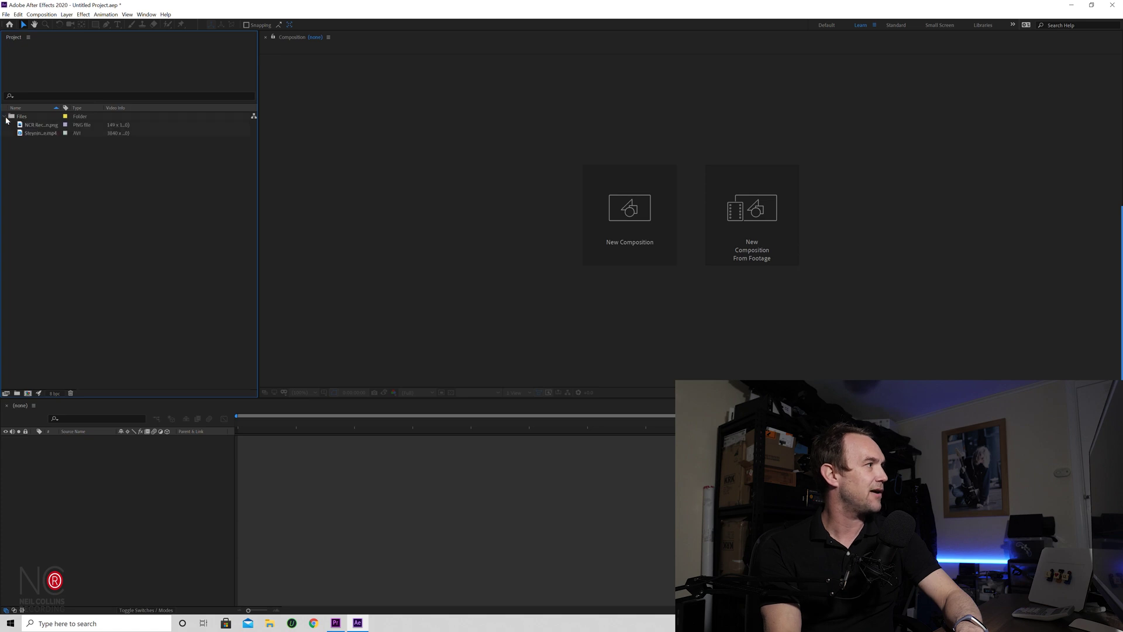
left_click(43, 126)
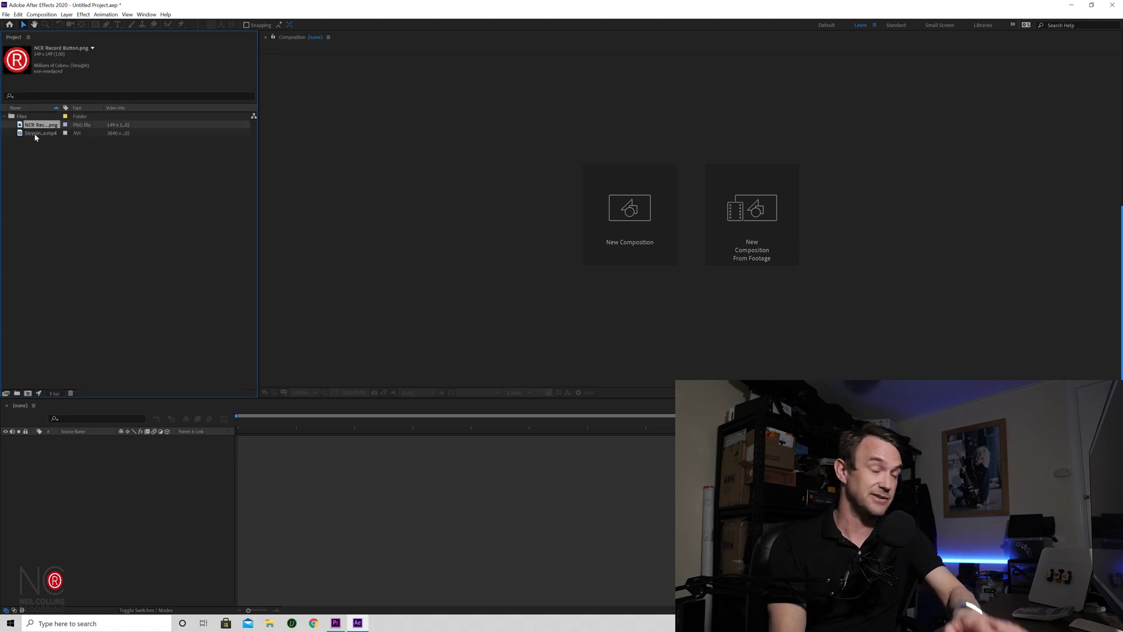
left_click(34, 134)
left_click_drag(661, 220, 629, 241)
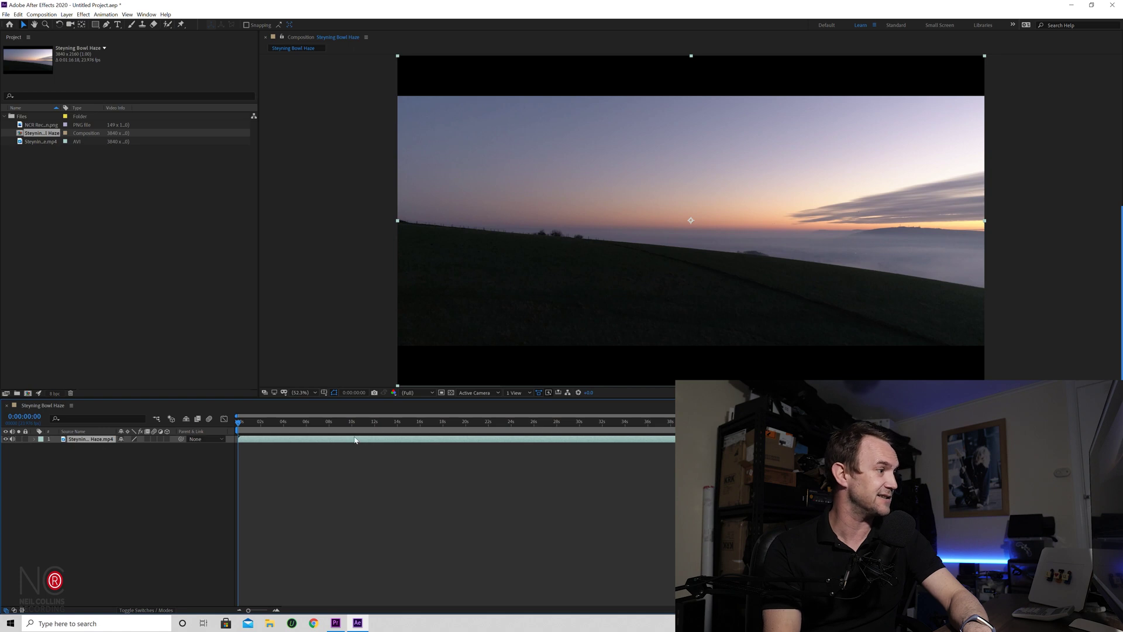
Step: Place NCR Record Button.png at the composition centre, keep it above the footage, and enlarge it
left_click(38, 125)
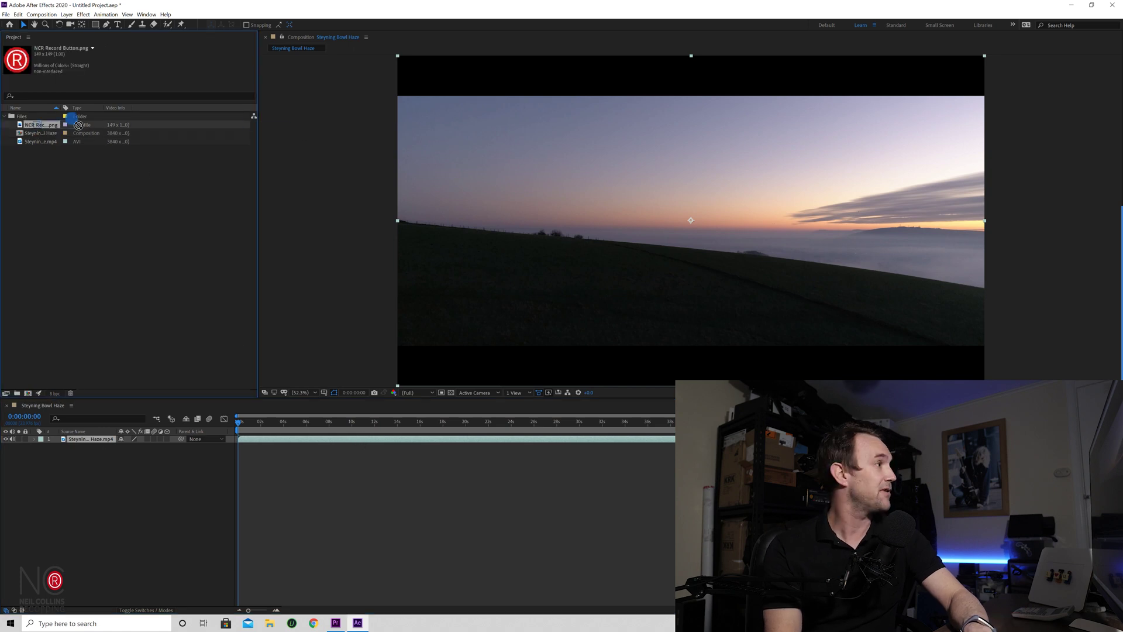
left_click_drag(78, 125, 689, 242)
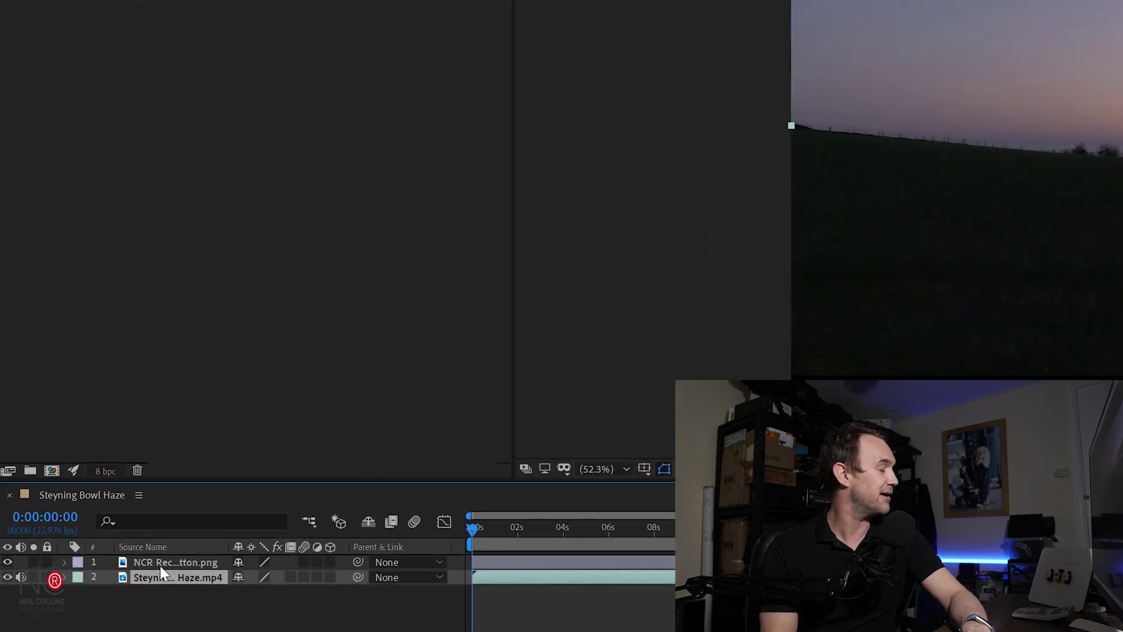
left_click(92, 445)
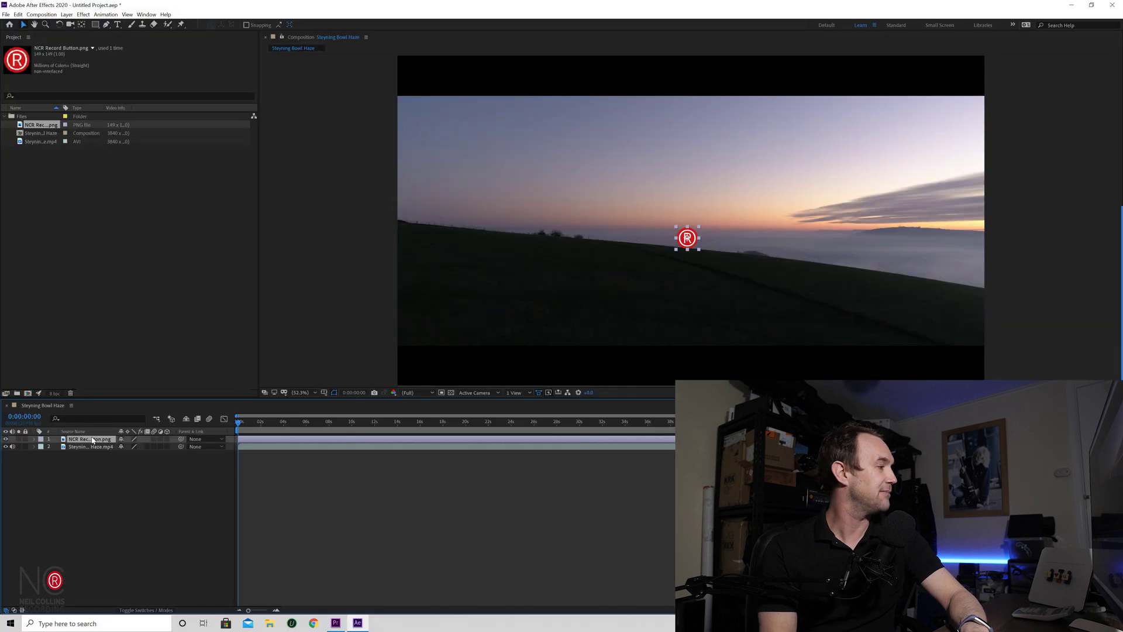
left_click(170, 606)
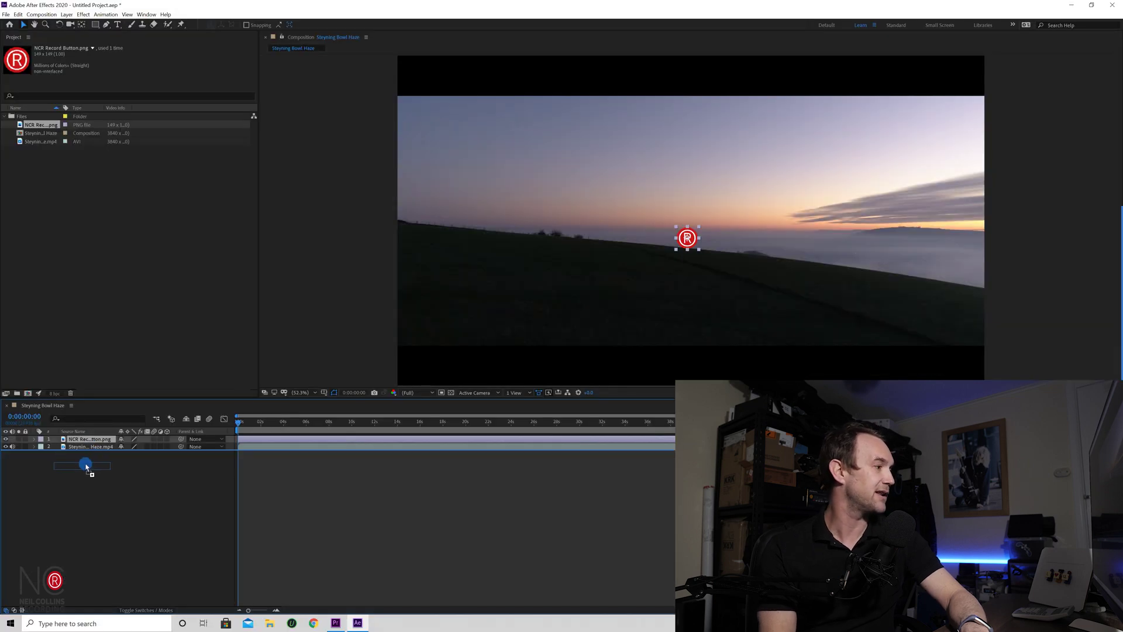
left_click_drag(86, 467, 89, 461)
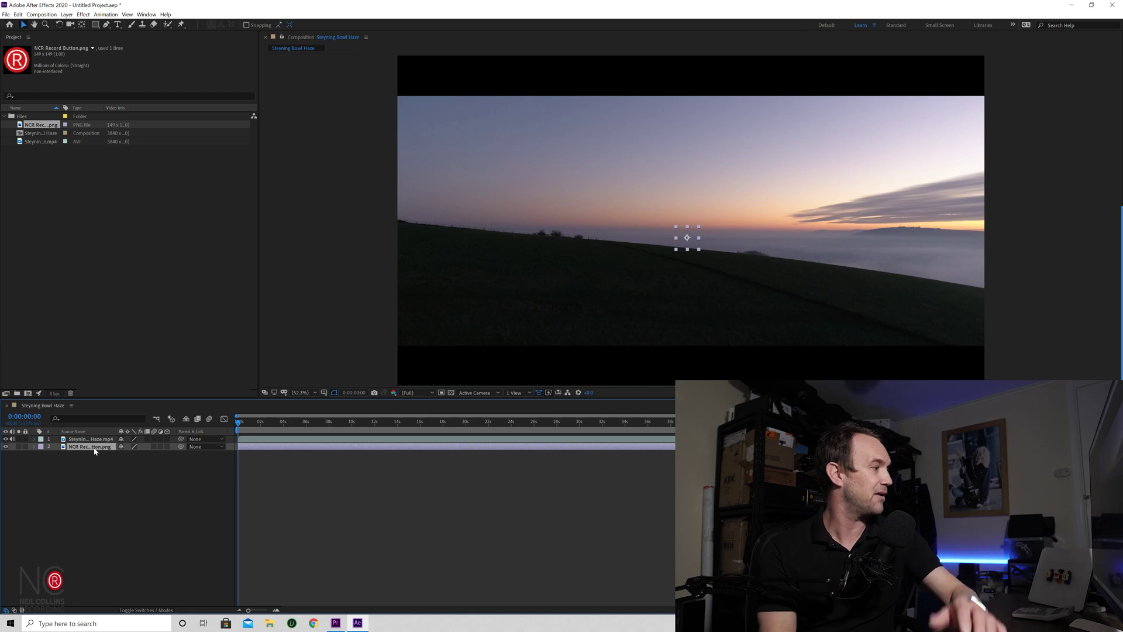
left_click_drag(95, 448, 96, 440)
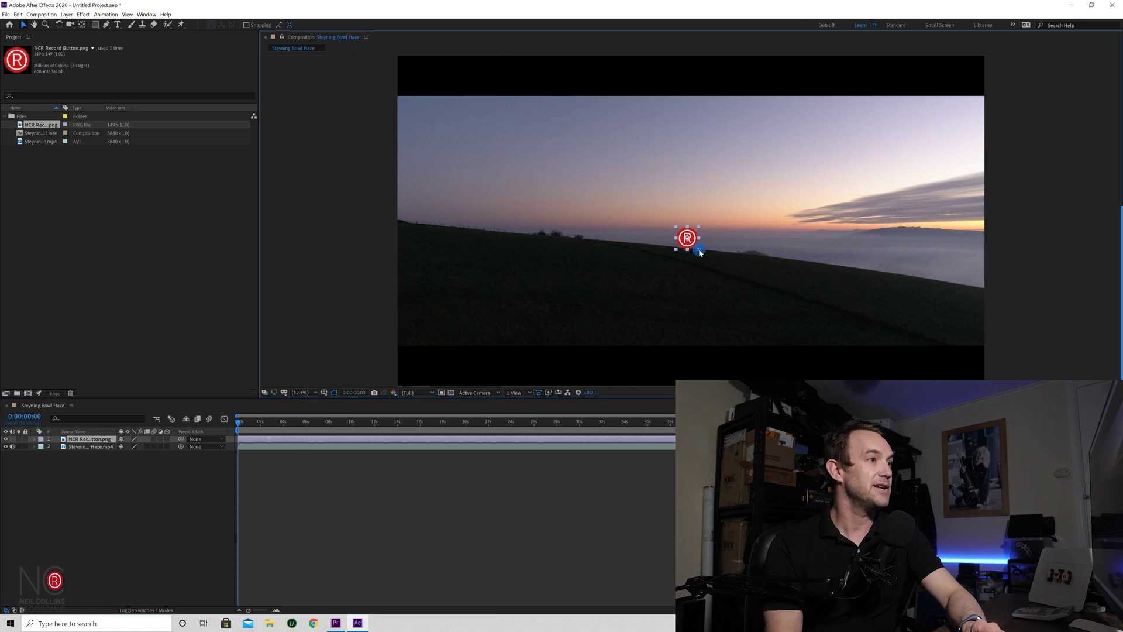
mouse_move(699, 250)
left_mouse_down()
mouse_move(732, 280)
mouse_move(724, 272)
left_mouse_up()
key("ctrl+z")
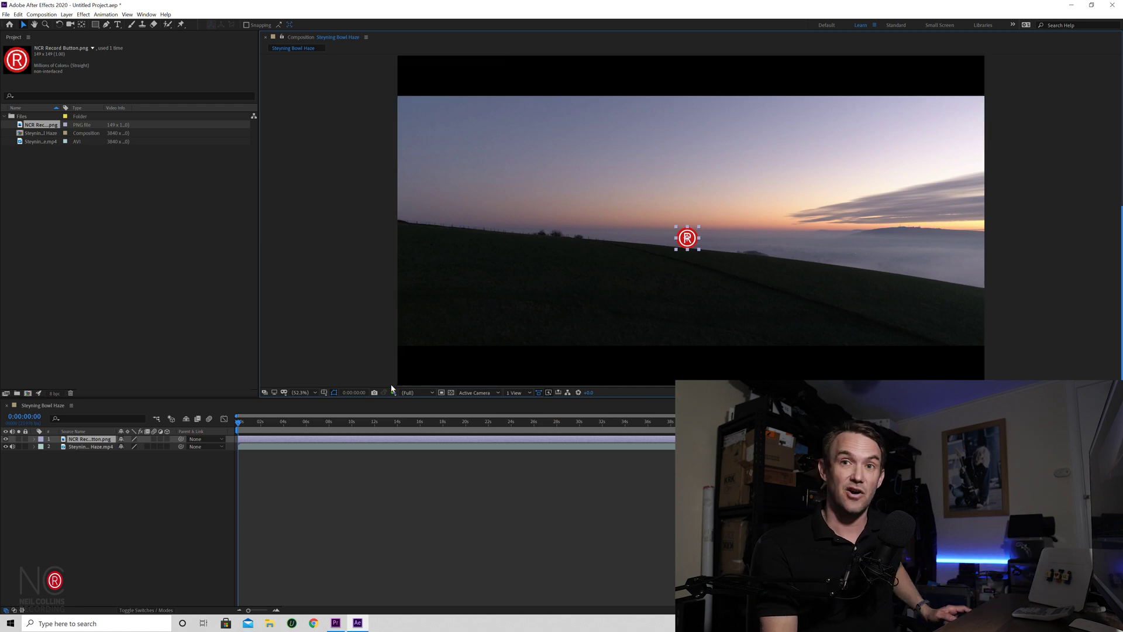
key("space")
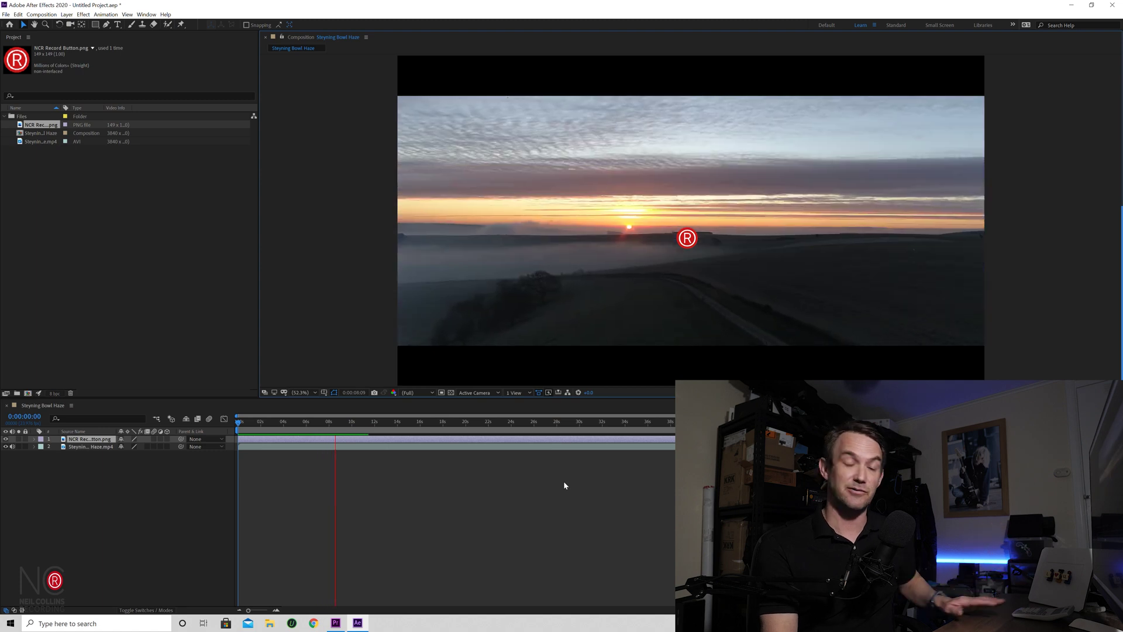
key("space")
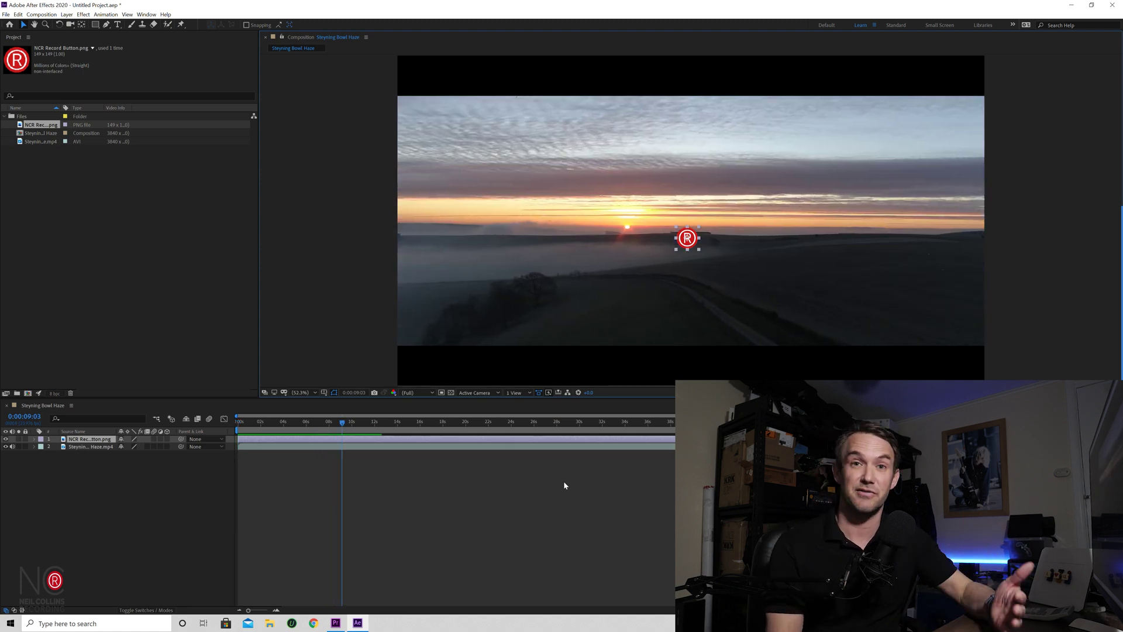
key("Home")
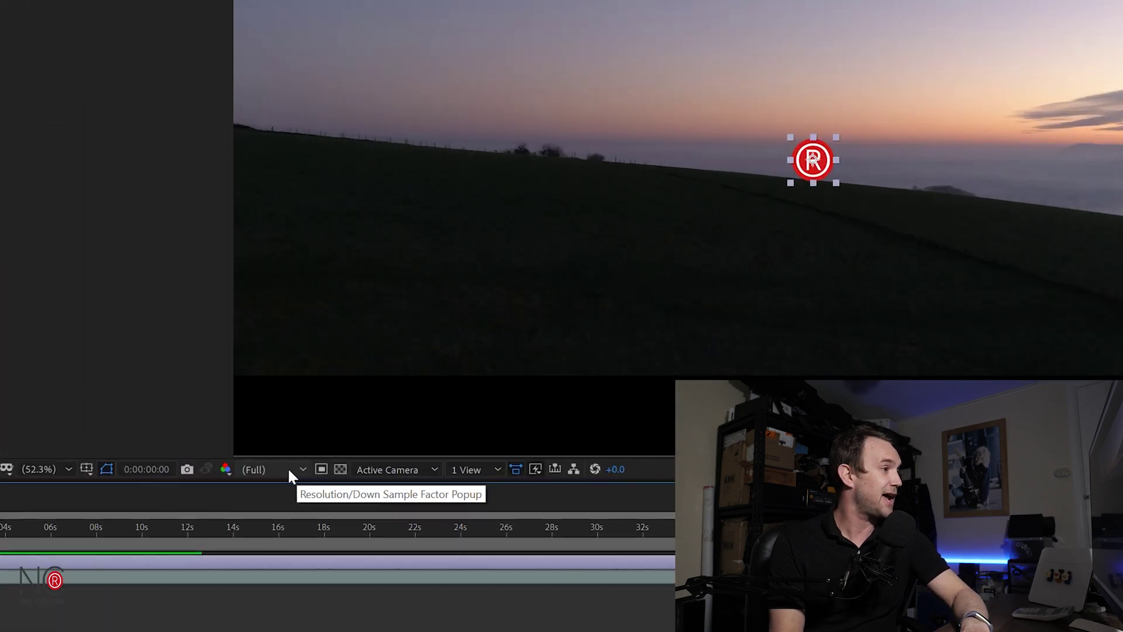
left_click(425, 392)
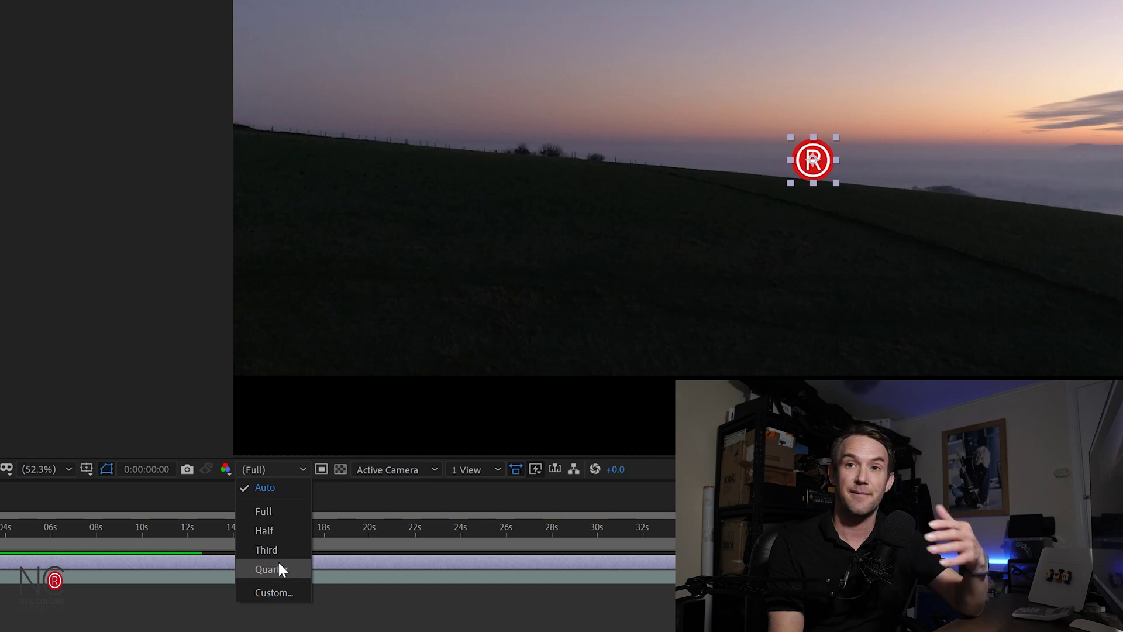
left_click(271, 488)
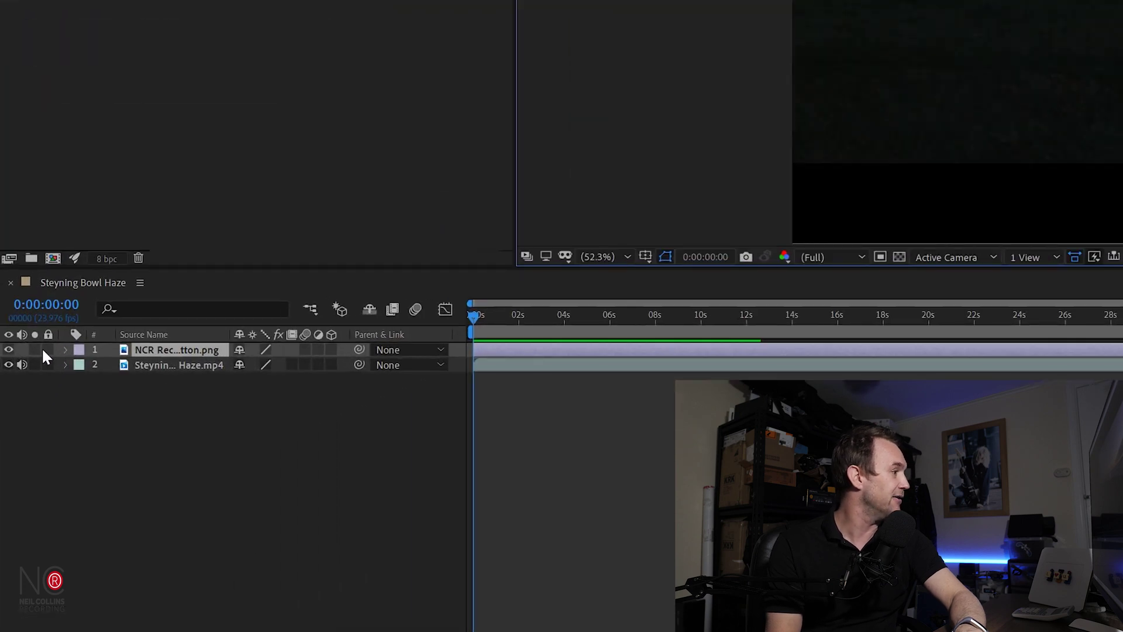
Step: Reveal the logo's Transform properties, trial Position X values, then move it bottom-left
left_click(65, 349)
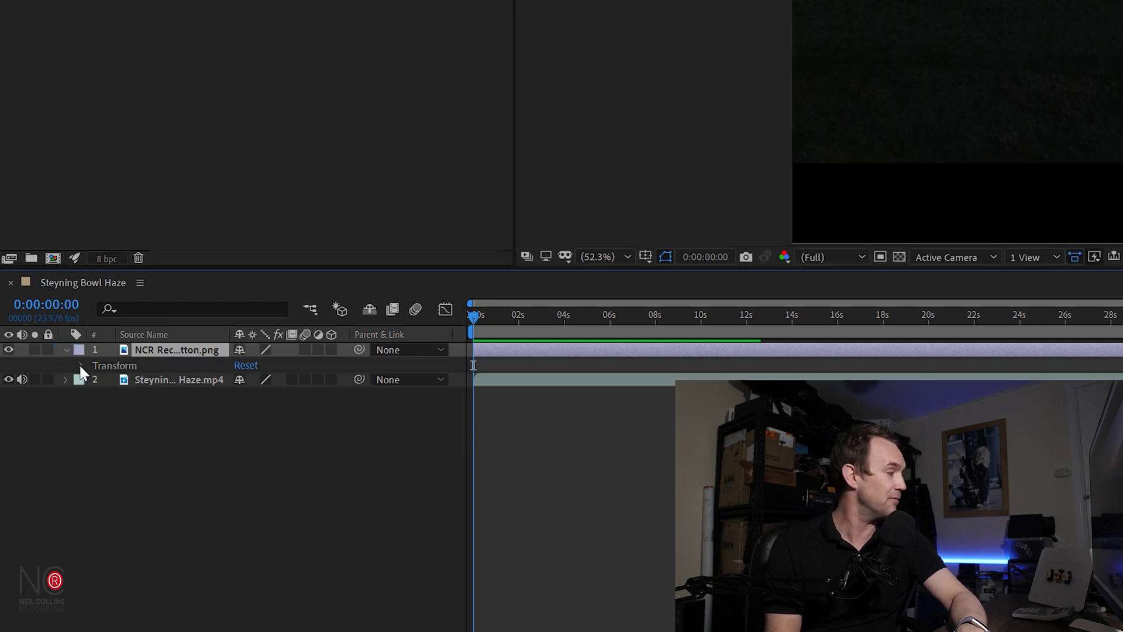
left_click(80, 364)
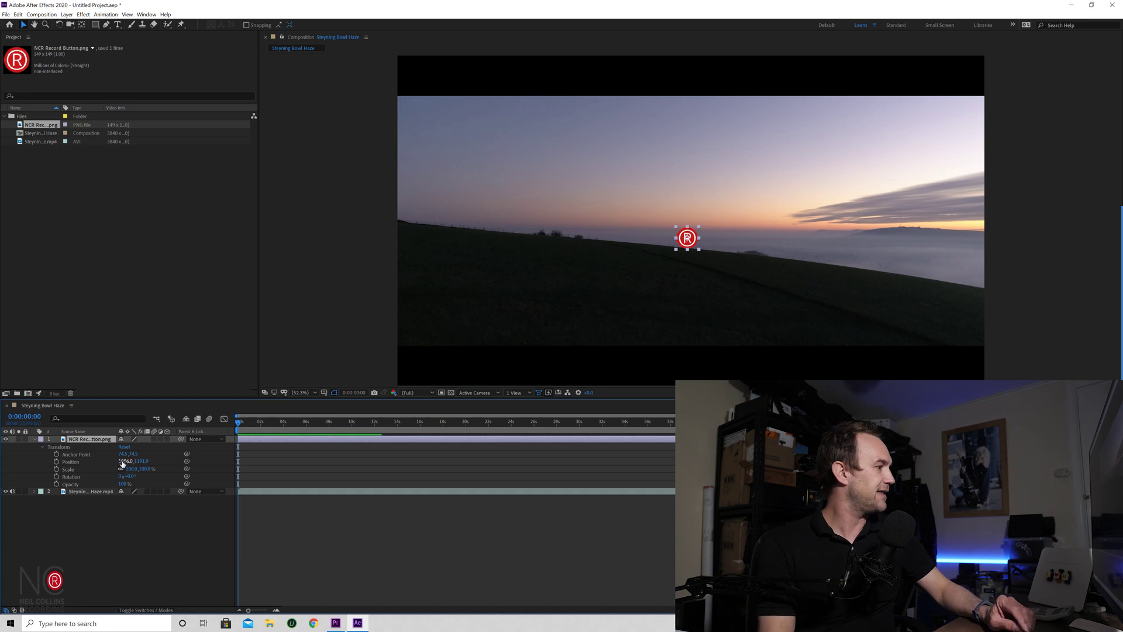
left_click_drag(118, 461, 147, 509)
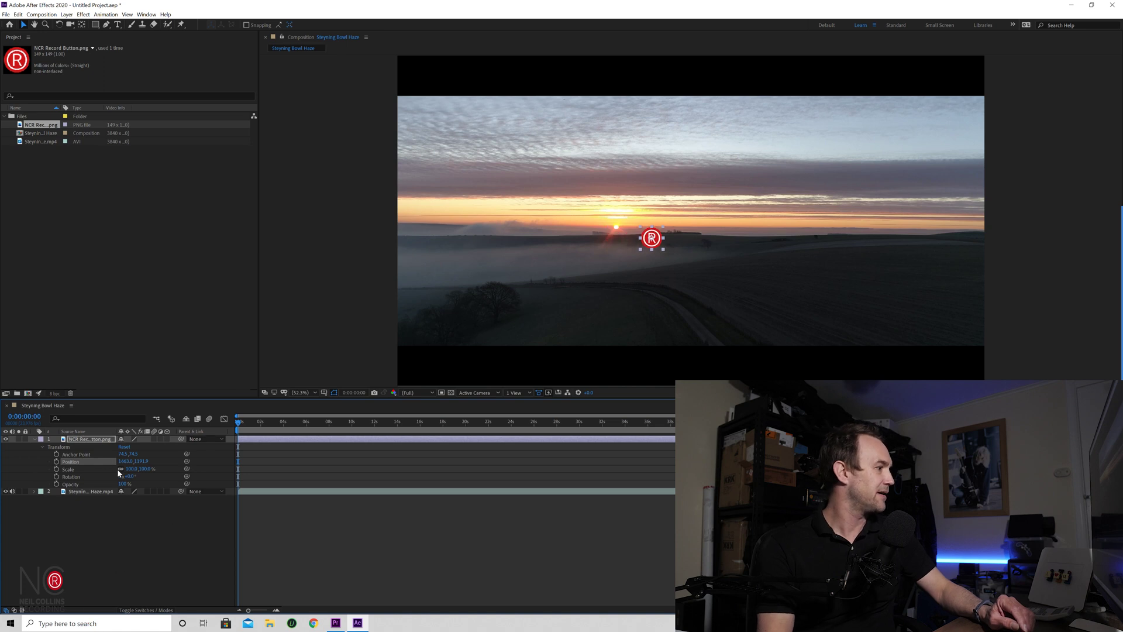
left_click_drag(132, 465, 159, 463)
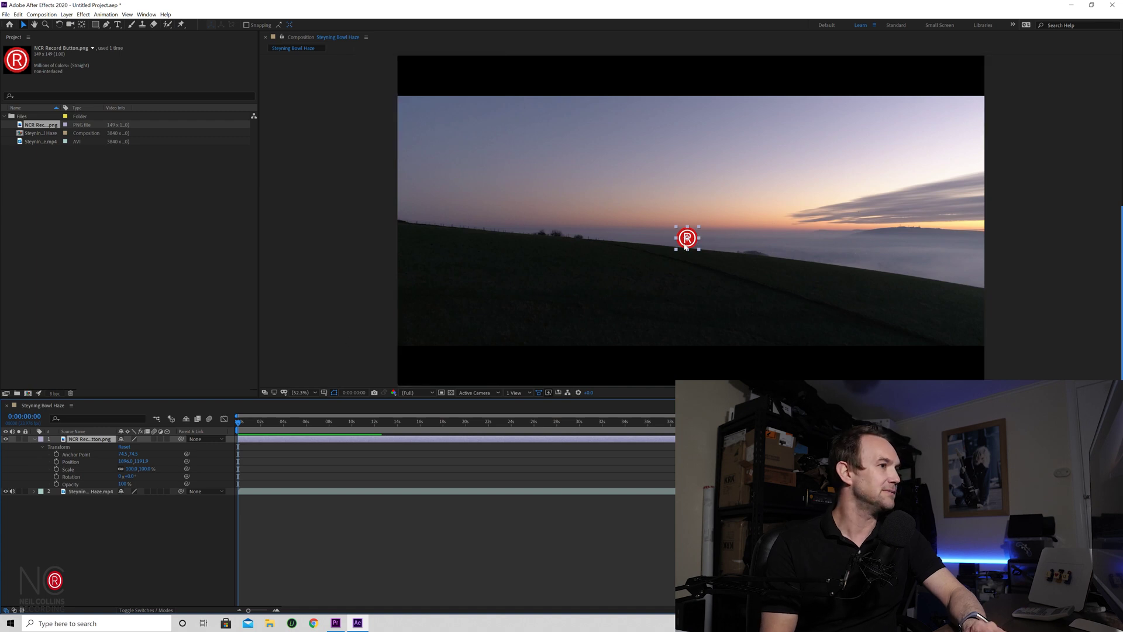
left_click_drag(687, 246, 397, 352)
Step: Keyframe the logo's Position bottom-left at 0:00, on the horizon at 0:00:03:23, then preview
left_click(57, 462)
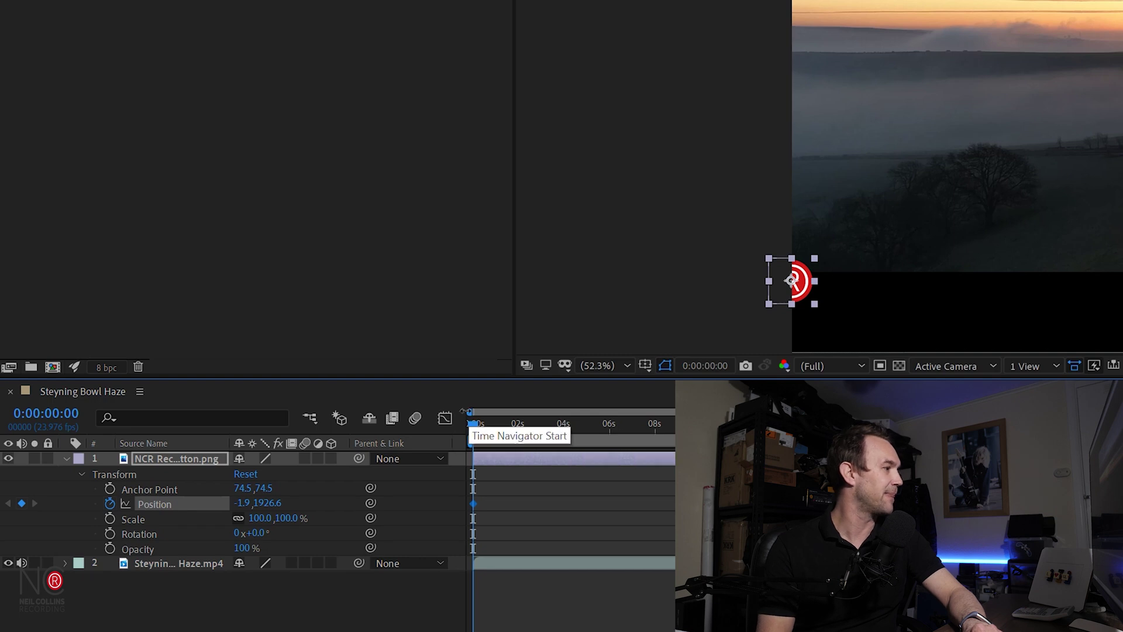
left_click_drag(472, 413, 563, 418)
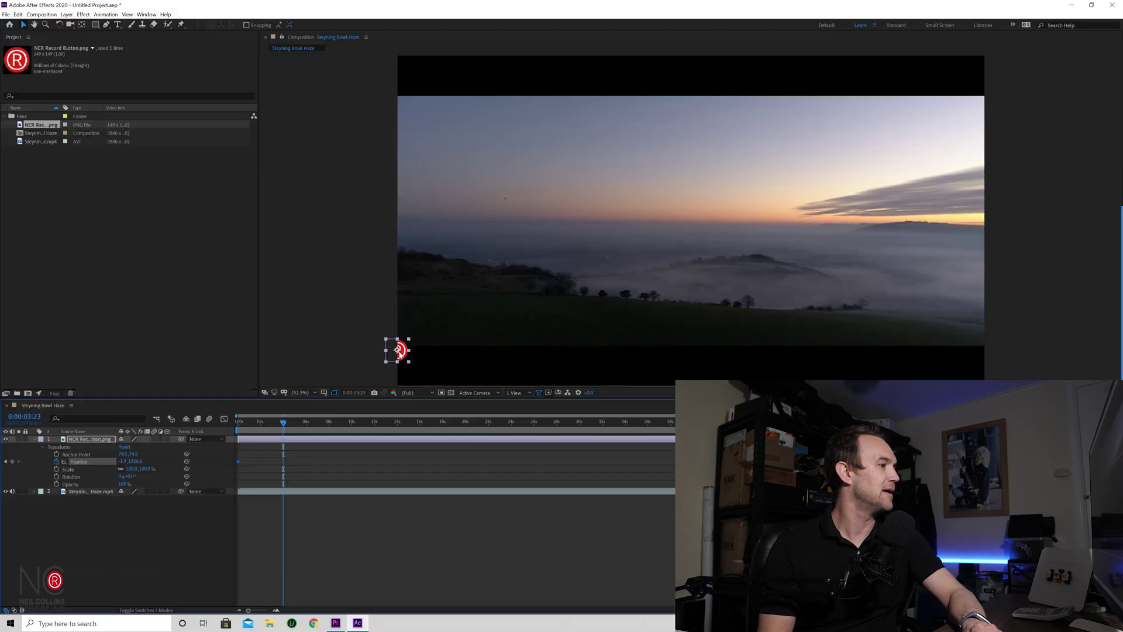
left_click_drag(793, 281, 1122, 55)
left_click_drag(657, 236, 688, 240)
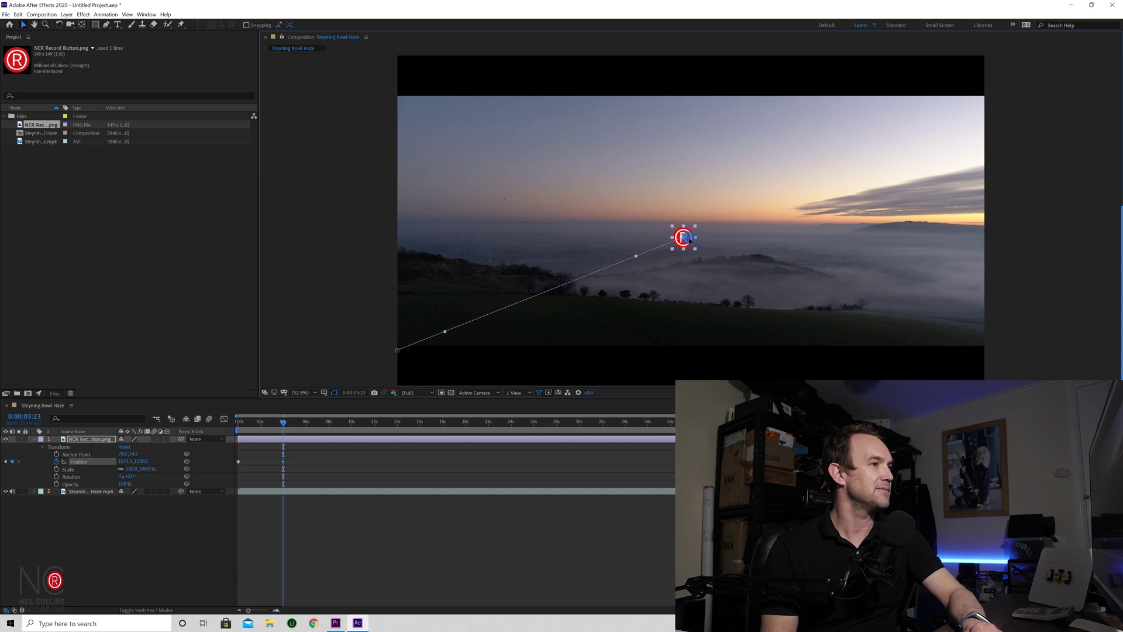
left_click(345, 572)
key("Home")
key("space")
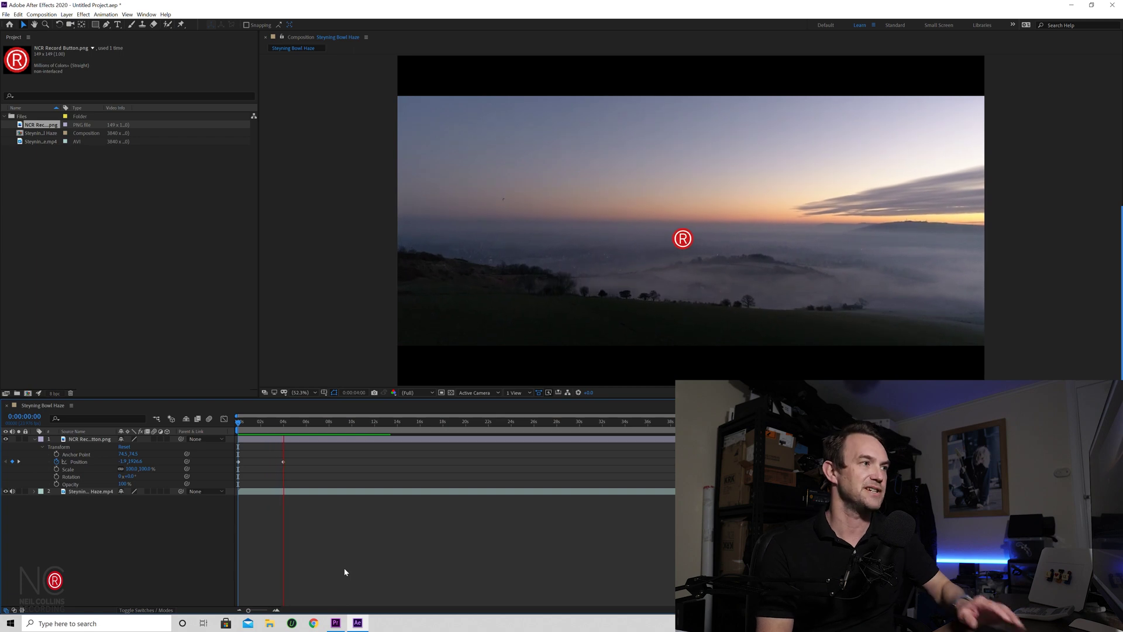
key("space")
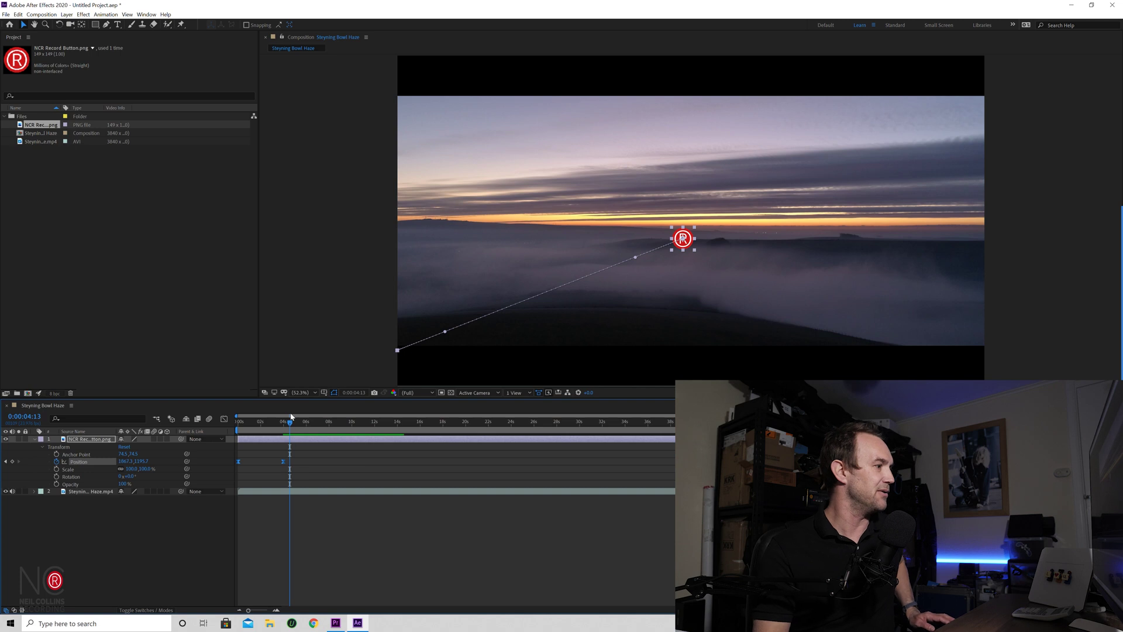
left_click_drag(289, 422, 238, 423)
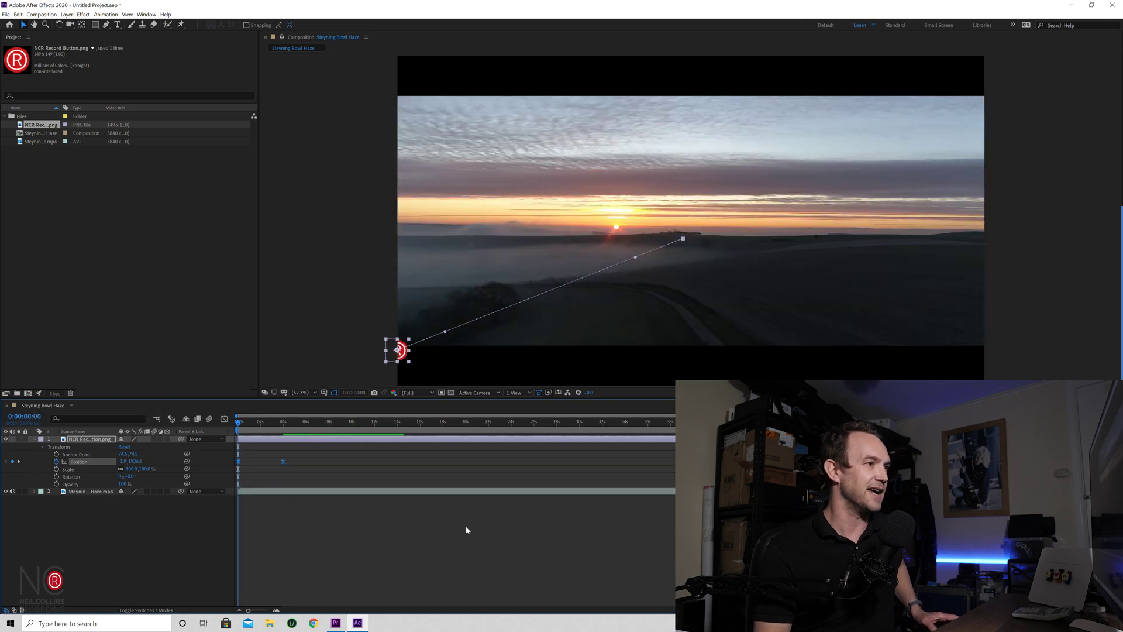
key("space")
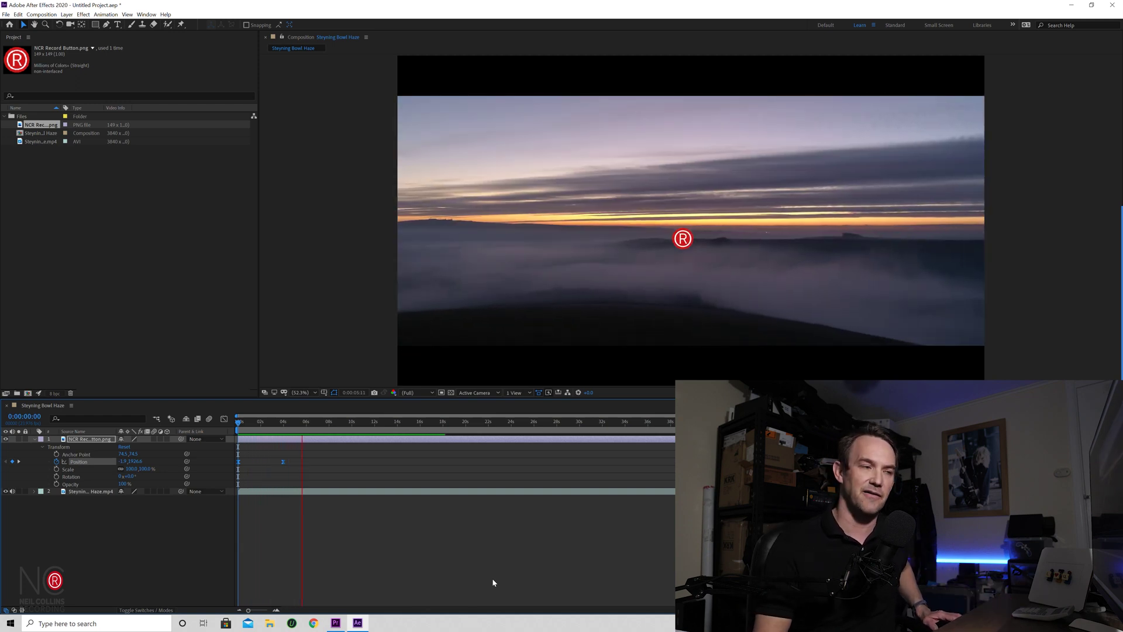
key("space")
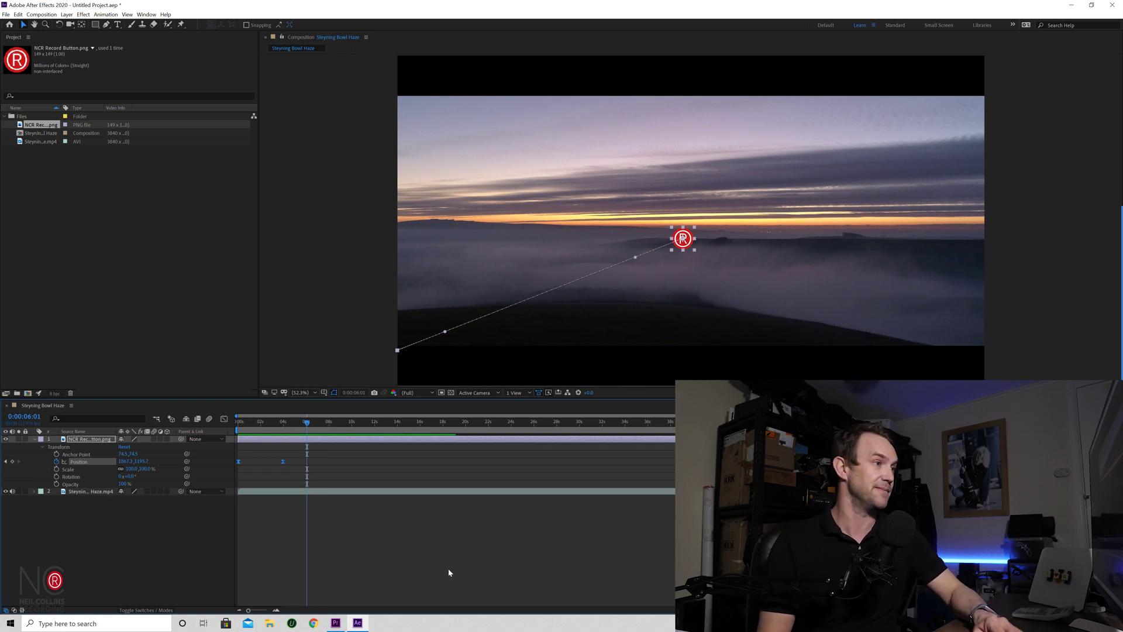
key("j")
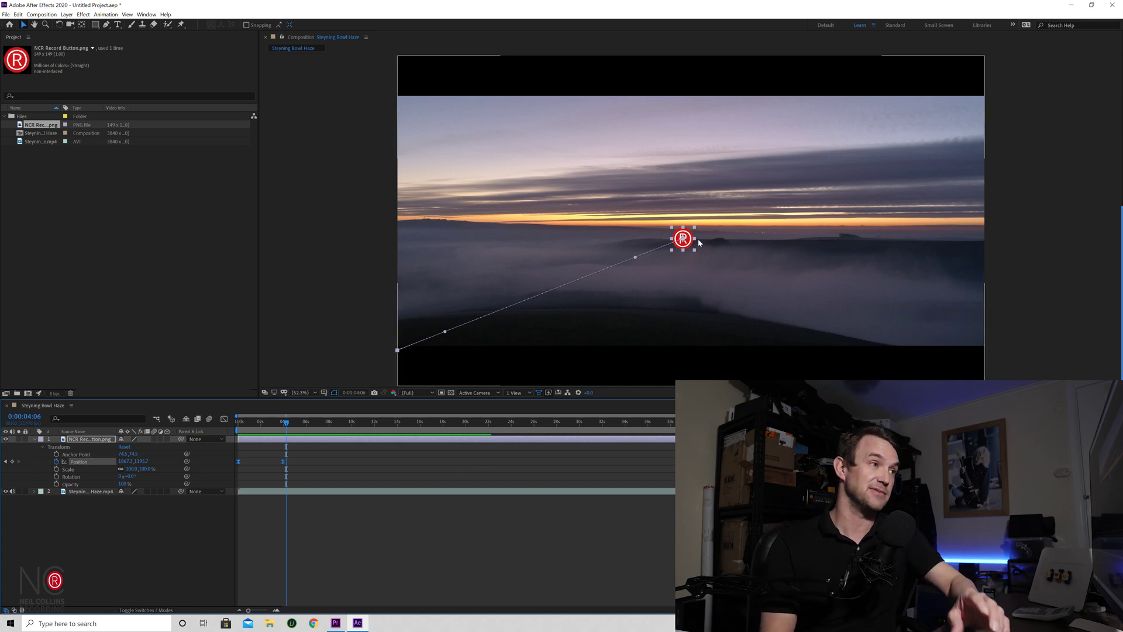
Step: Keyframe the logo's Scale at 100% at the start and 500% at 0:00:03:23
left_click_drag(276, 424, 219, 427)
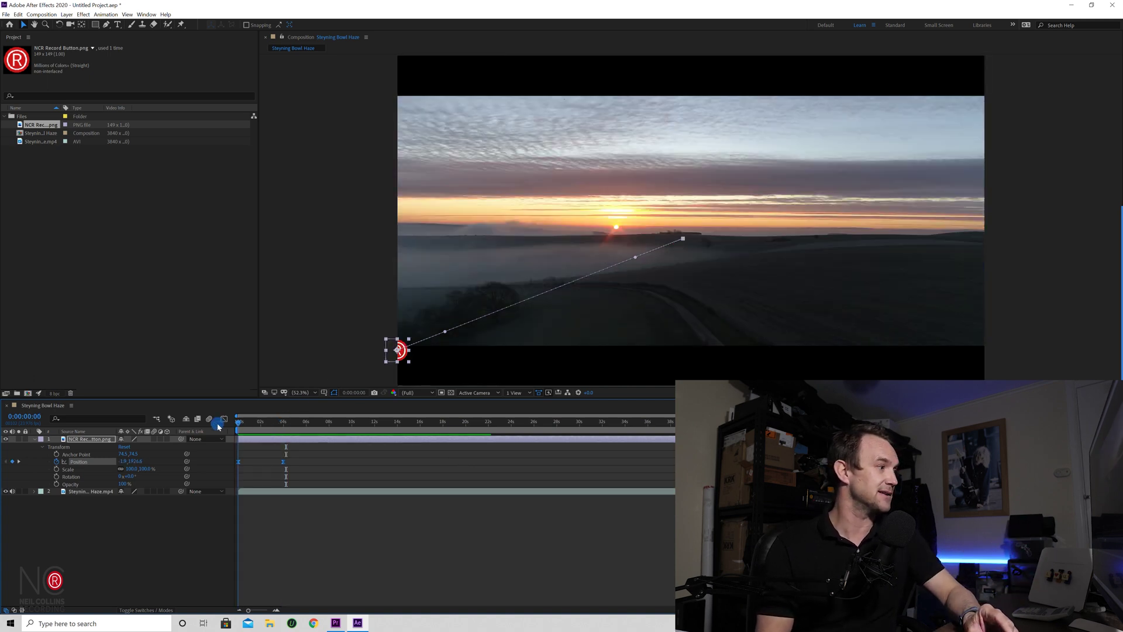
left_click(56, 469)
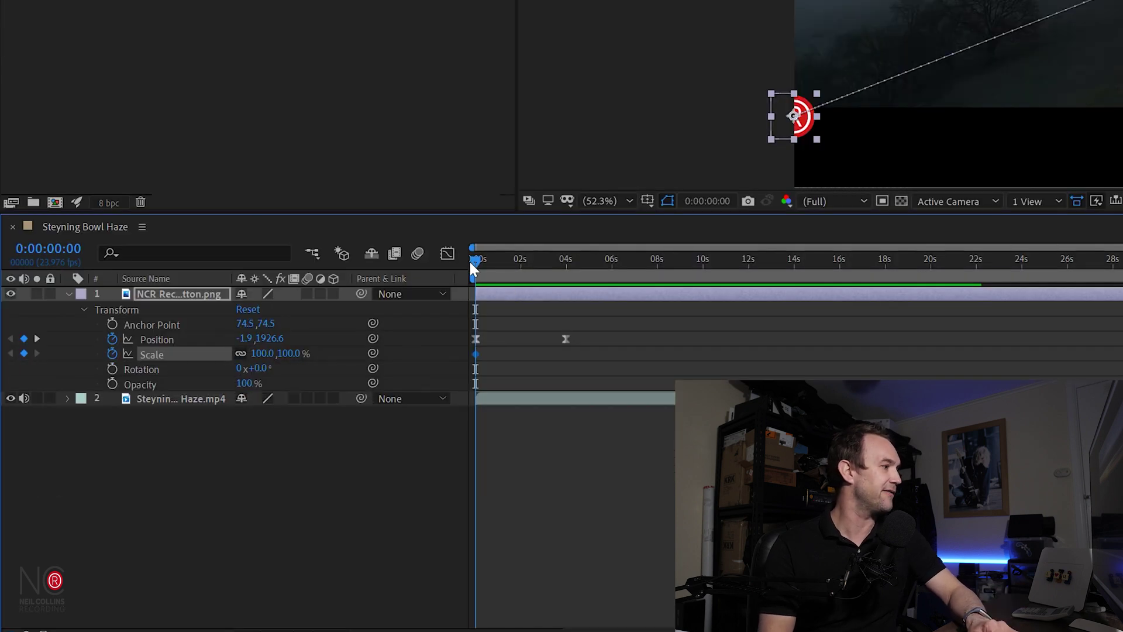
left_click_drag(472, 258, 564, 259)
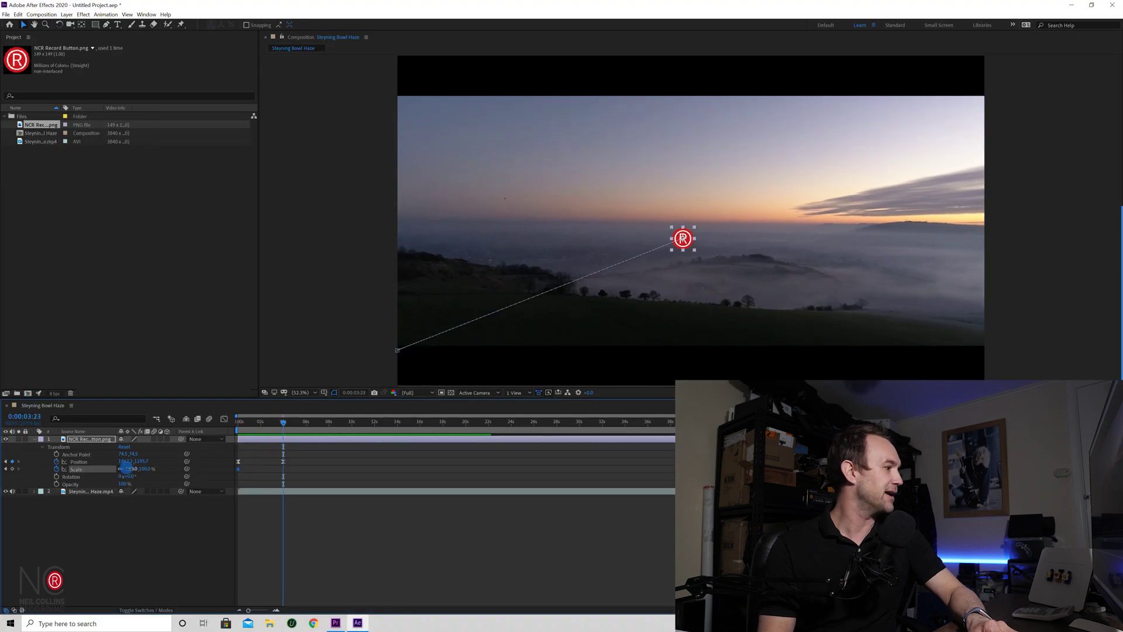
type("500")
key("Return")
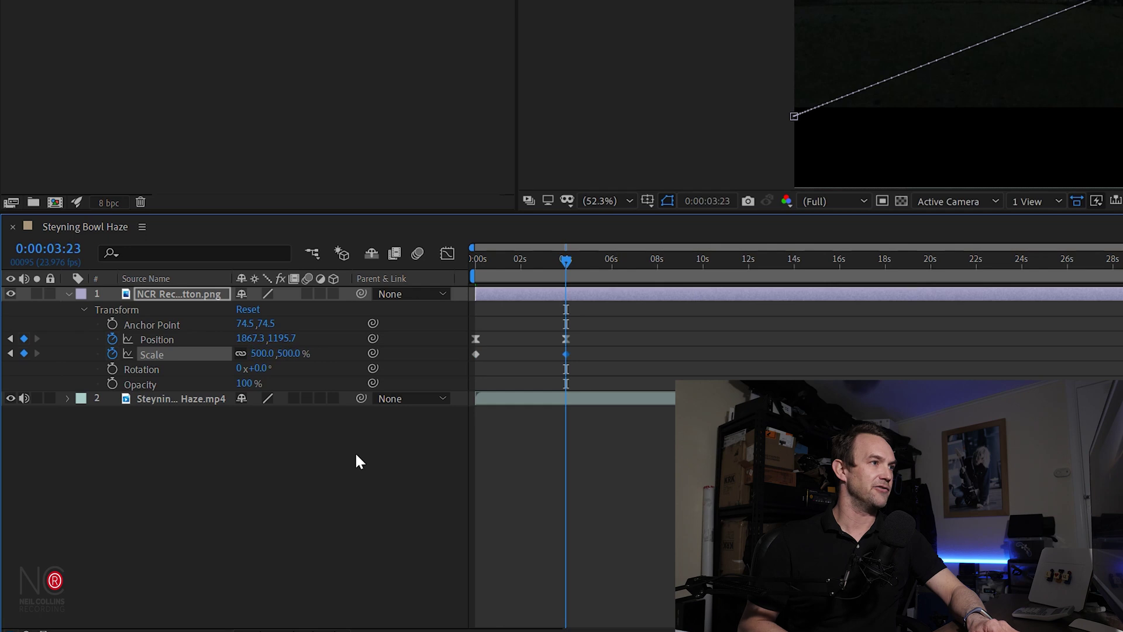
Step: Select the two starting keyframes and preview the moving, growing logo from the start
left_click_drag(596, 345, 450, 361)
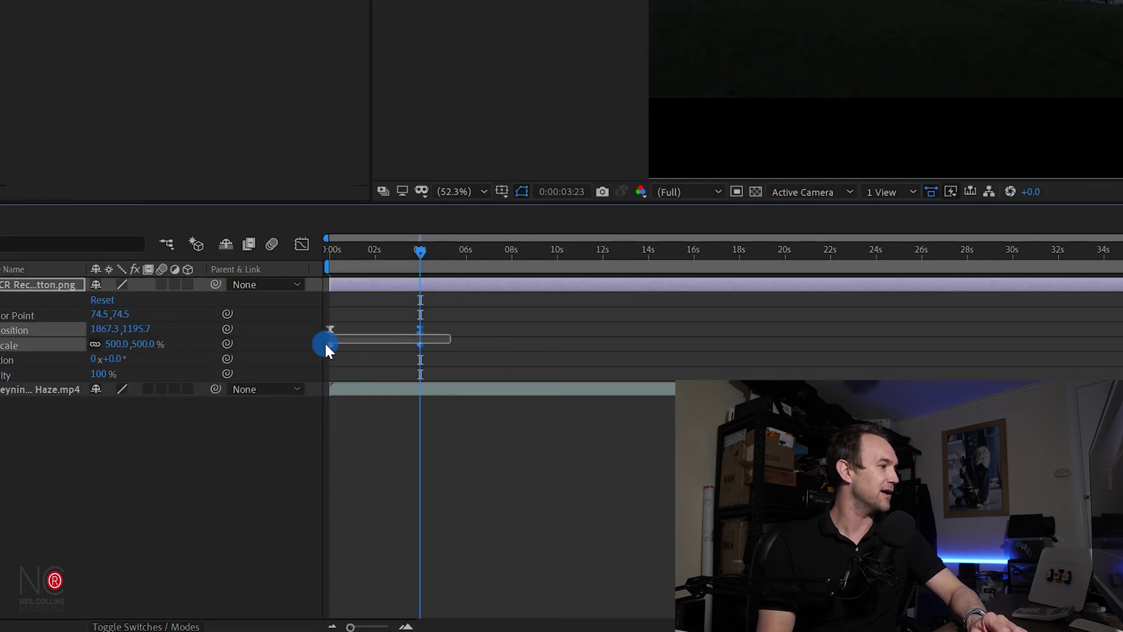
left_click_drag(305, 354, 306, 353)
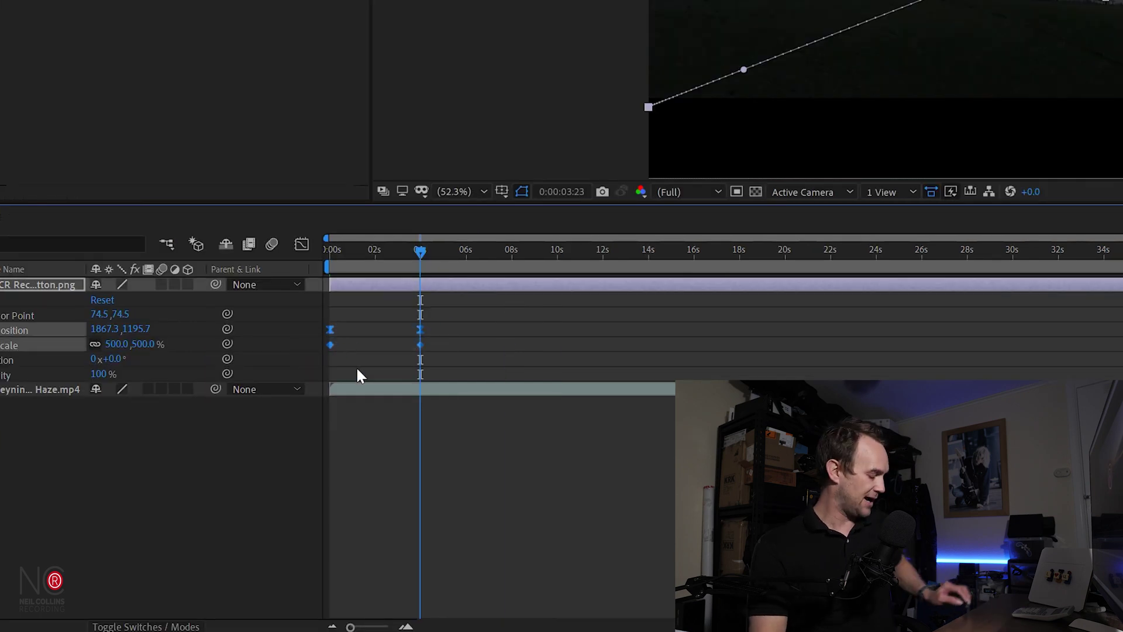
key("Home")
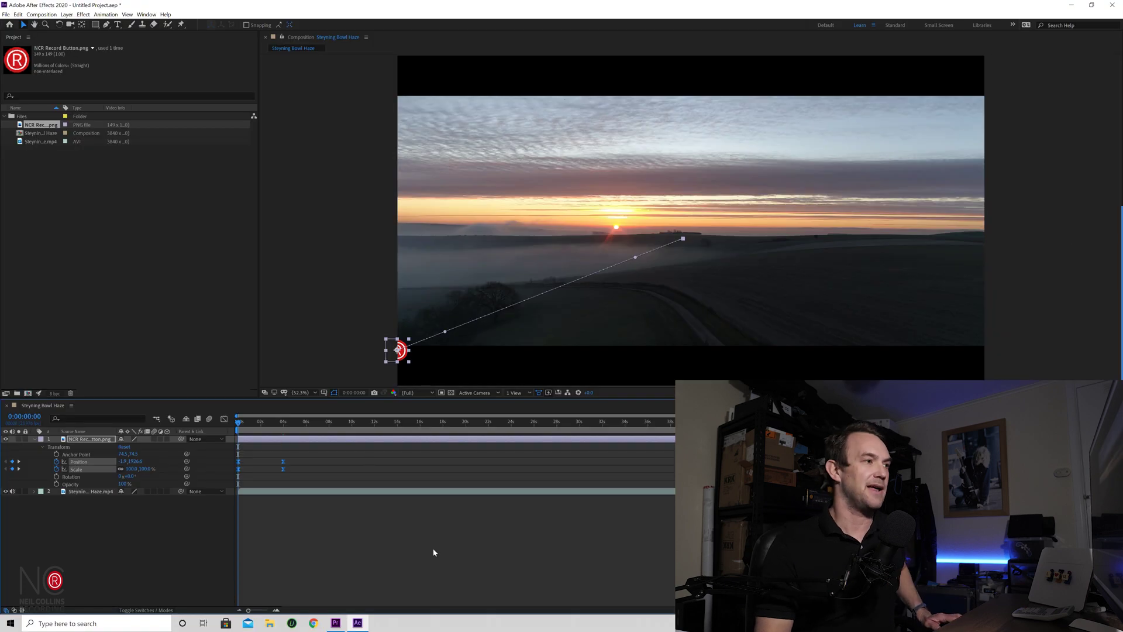
key("space")
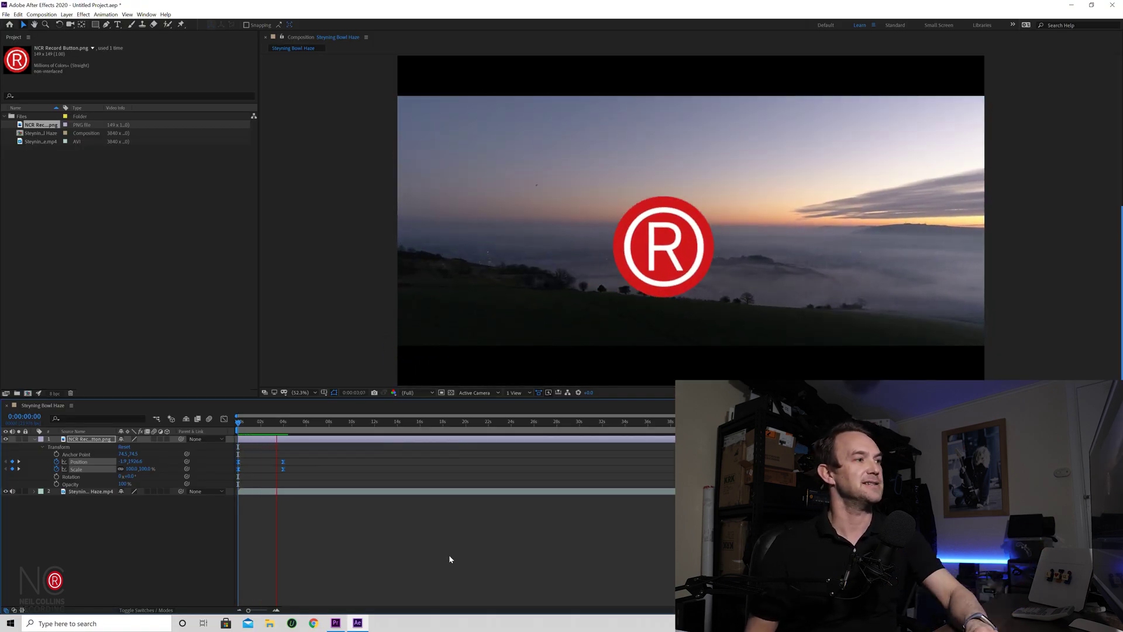
key("space")
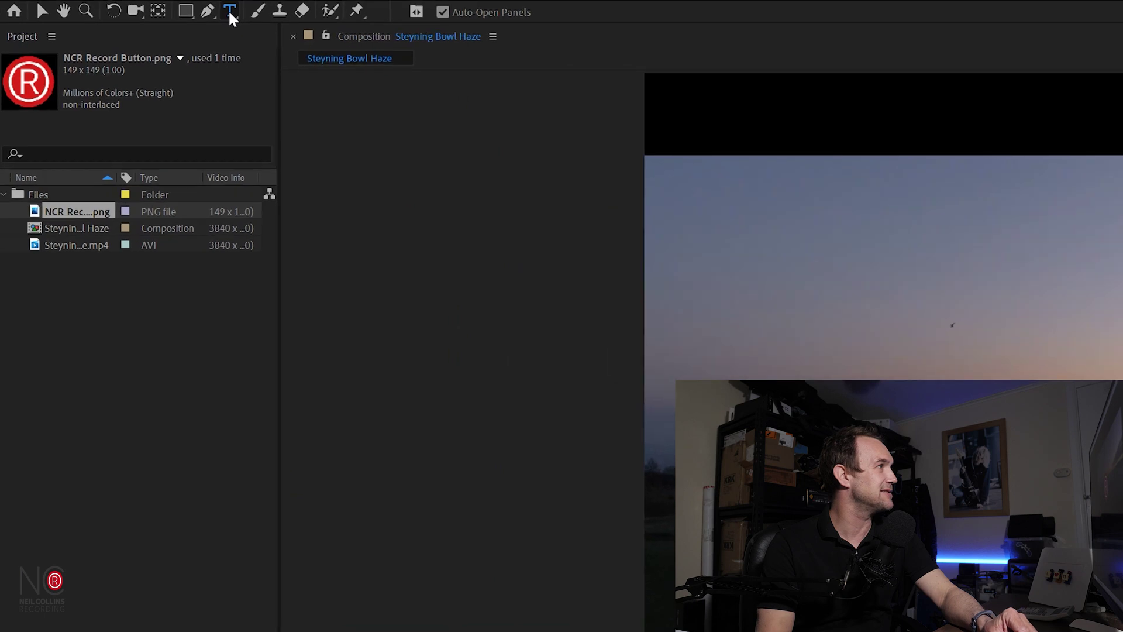
Step: Add a text layer below the logo reading 'Neil Collins Recording' and select all its text
left_click(230, 12)
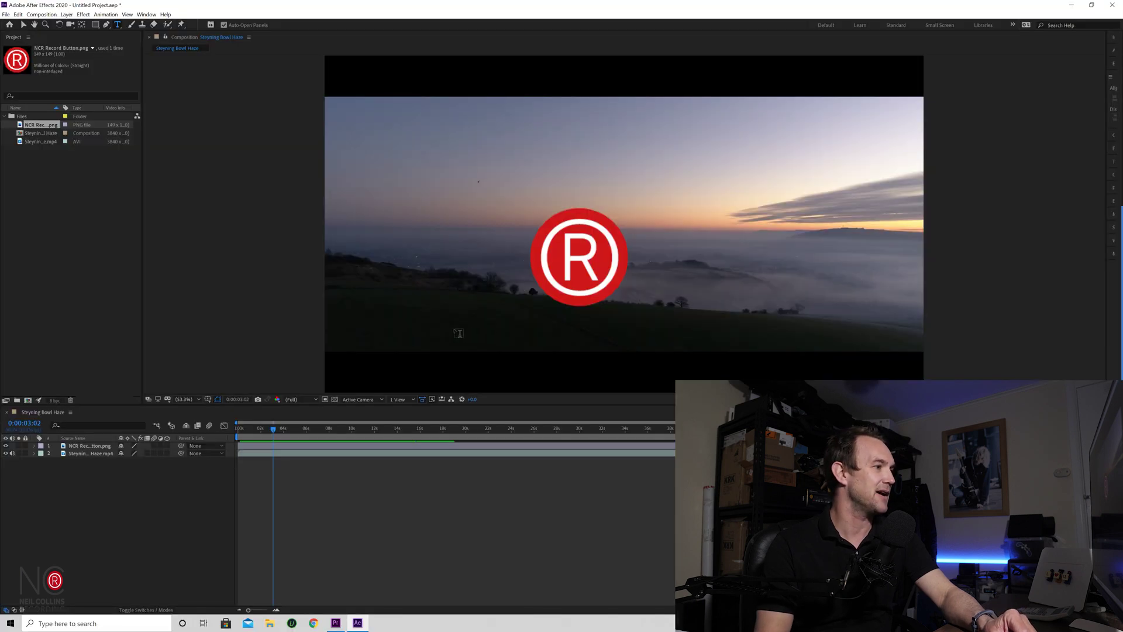
left_click(454, 330)
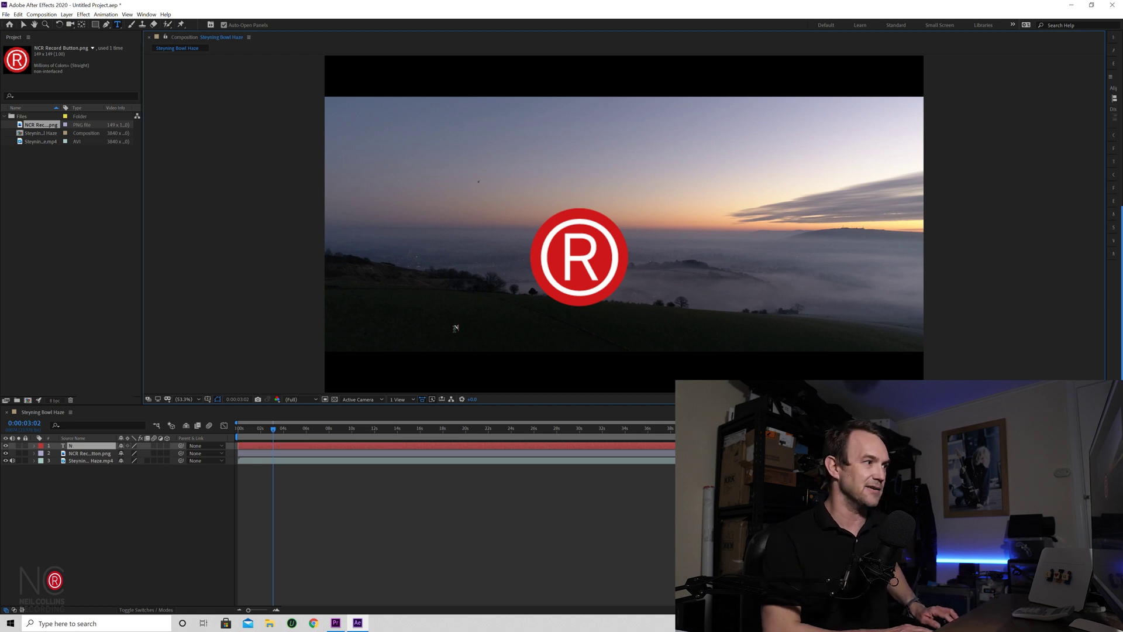
type("Neil")
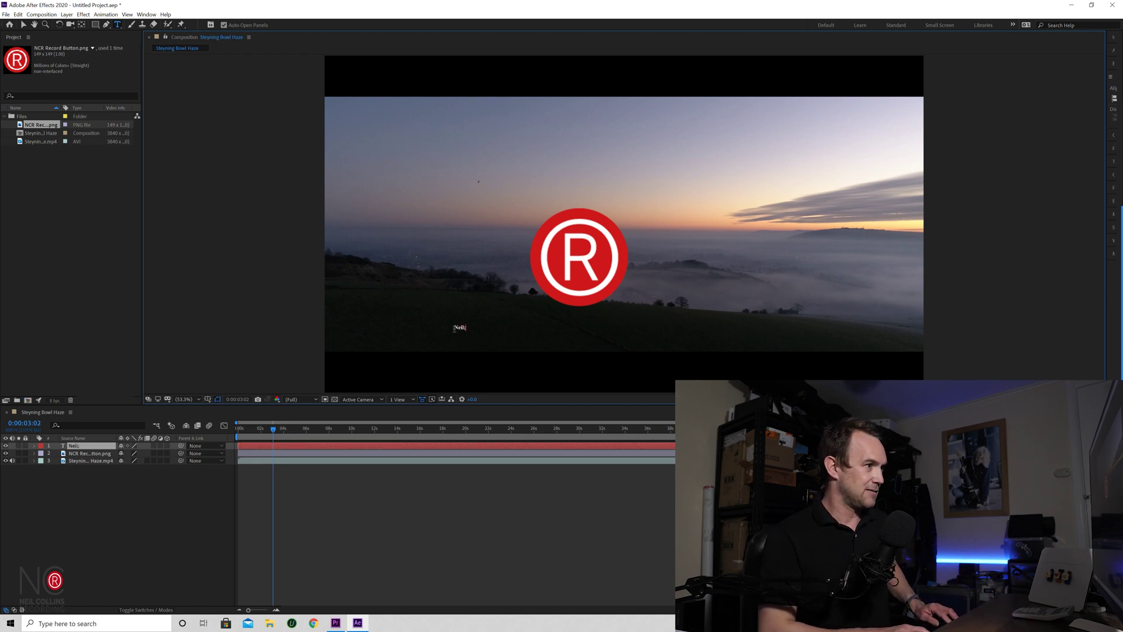
type(" Coll")
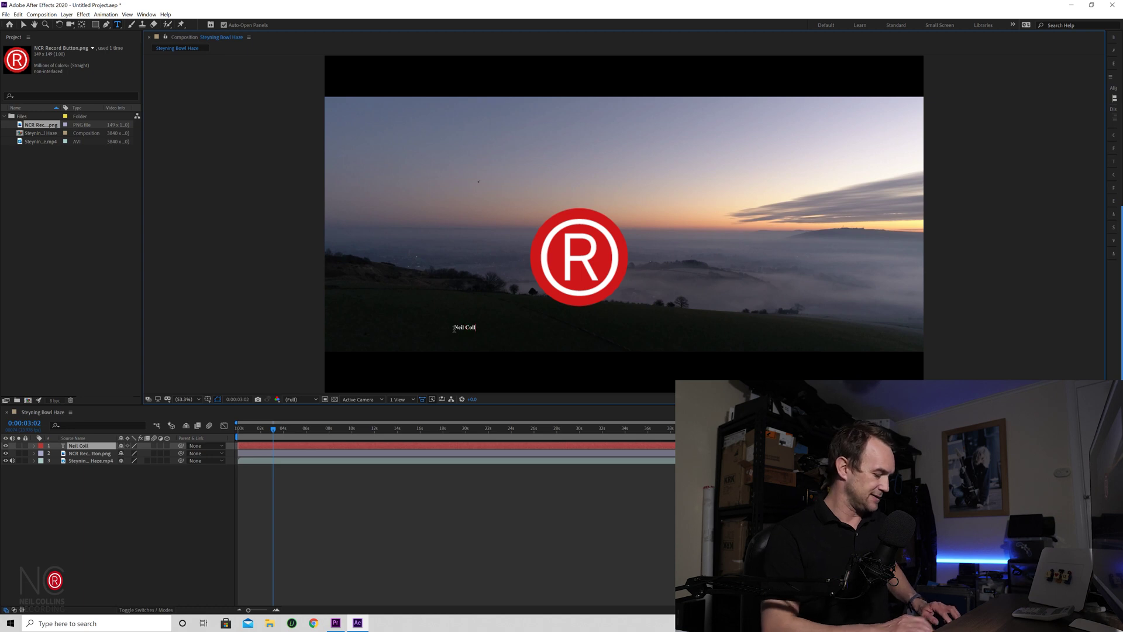
type("ins R")
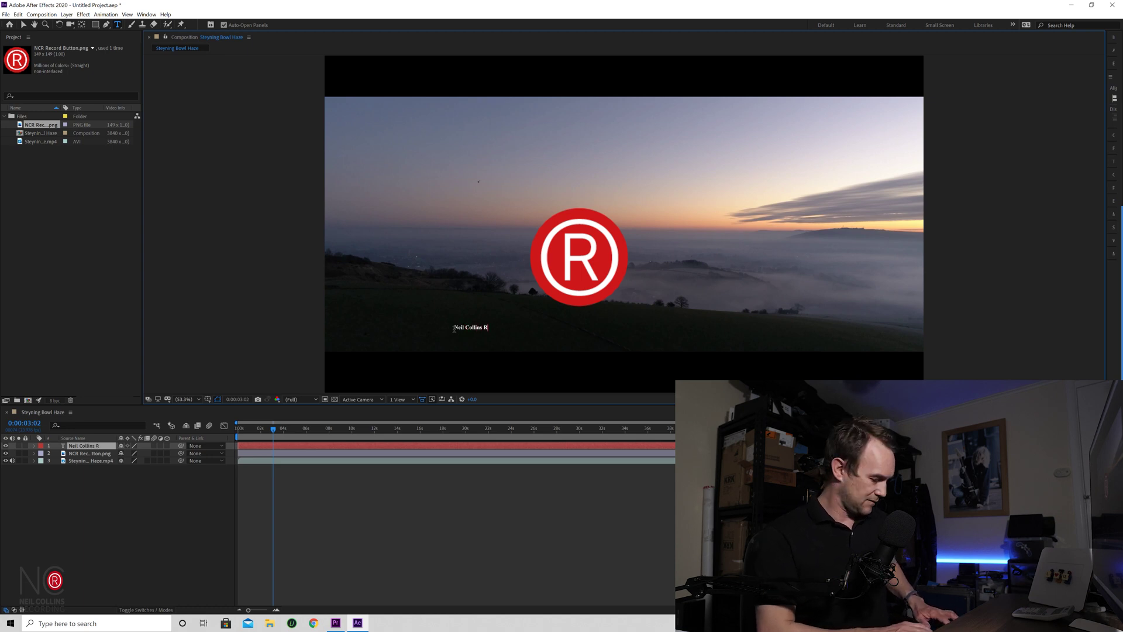
type("ecording")
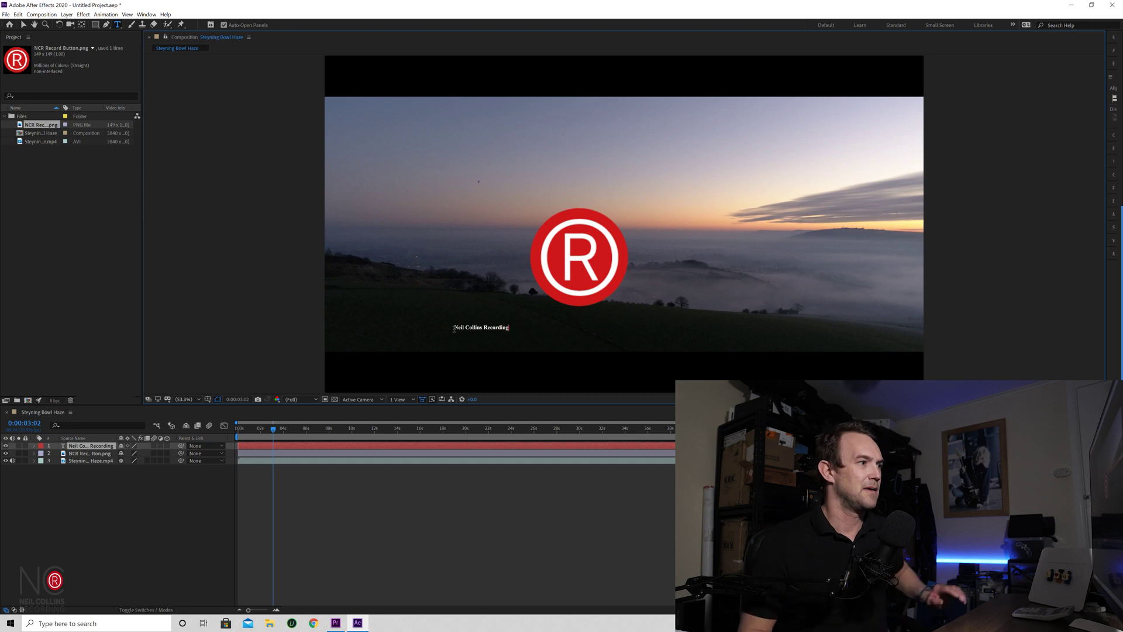
key("ctrl+a")
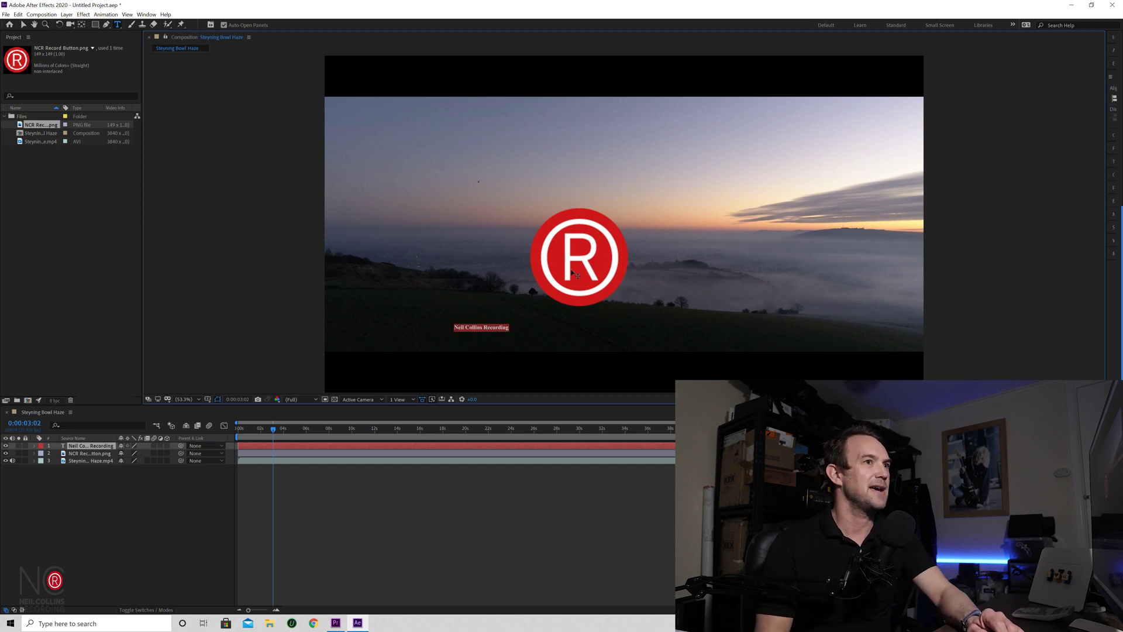
left_click_drag(1103, 49, 998, 50)
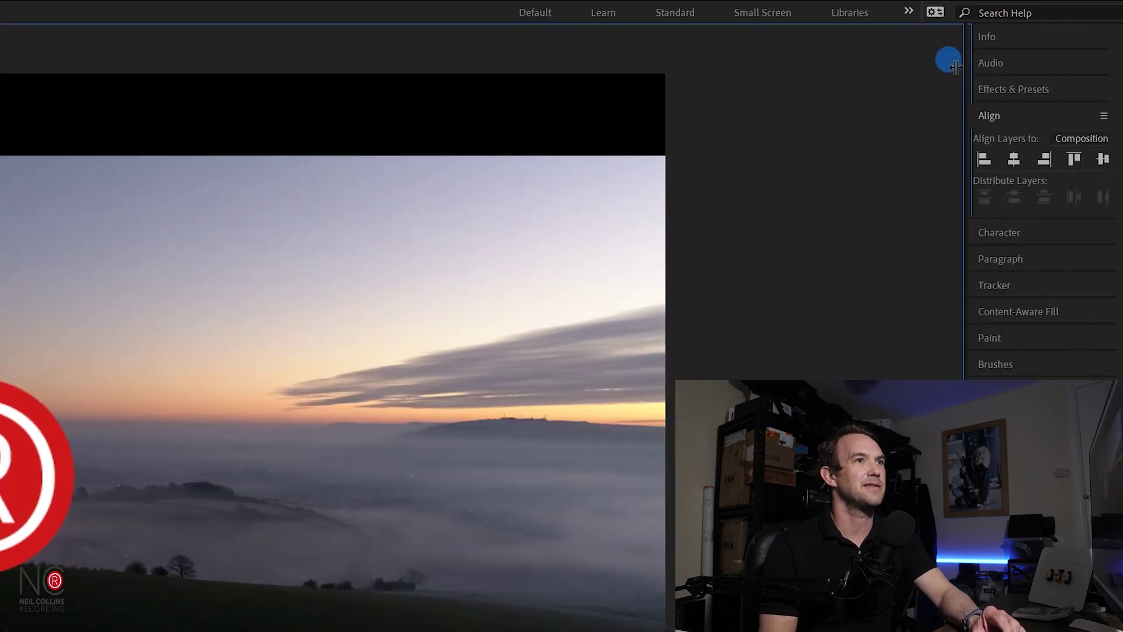
Step: Widen the side panels, collapse Align and Effects & Presets, and bring up the Character panel
mouse_move(879, 63)
left_mouse_down()
mouse_move(826, 62)
mouse_move(836, 62)
mouse_move(829, 70)
left_mouse_up()
left_click(912, 64)
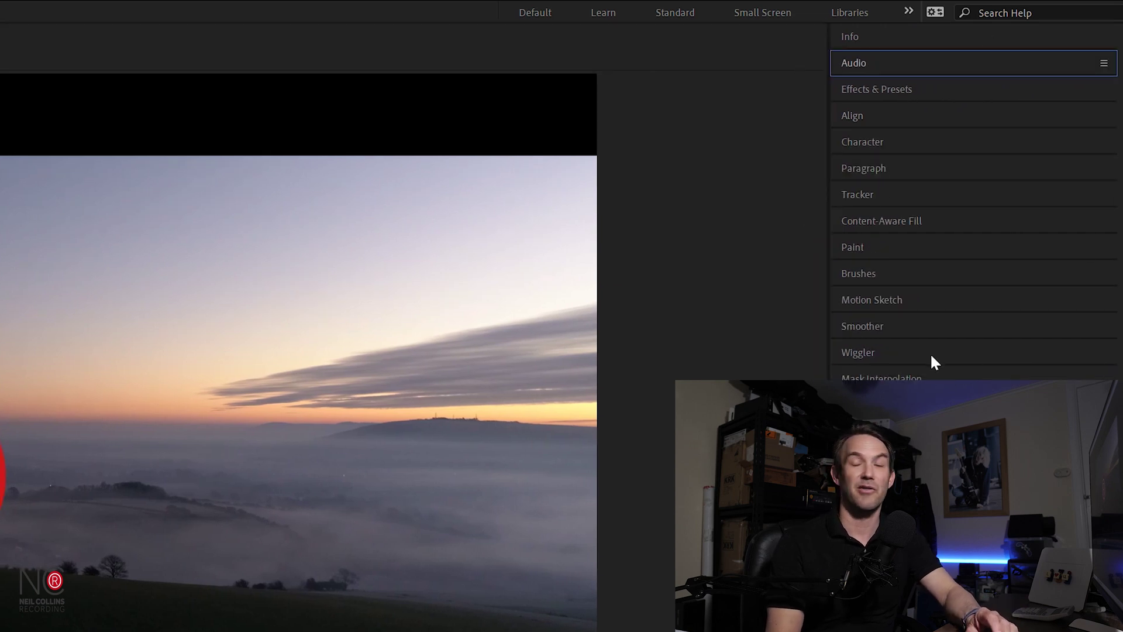
left_click(909, 13)
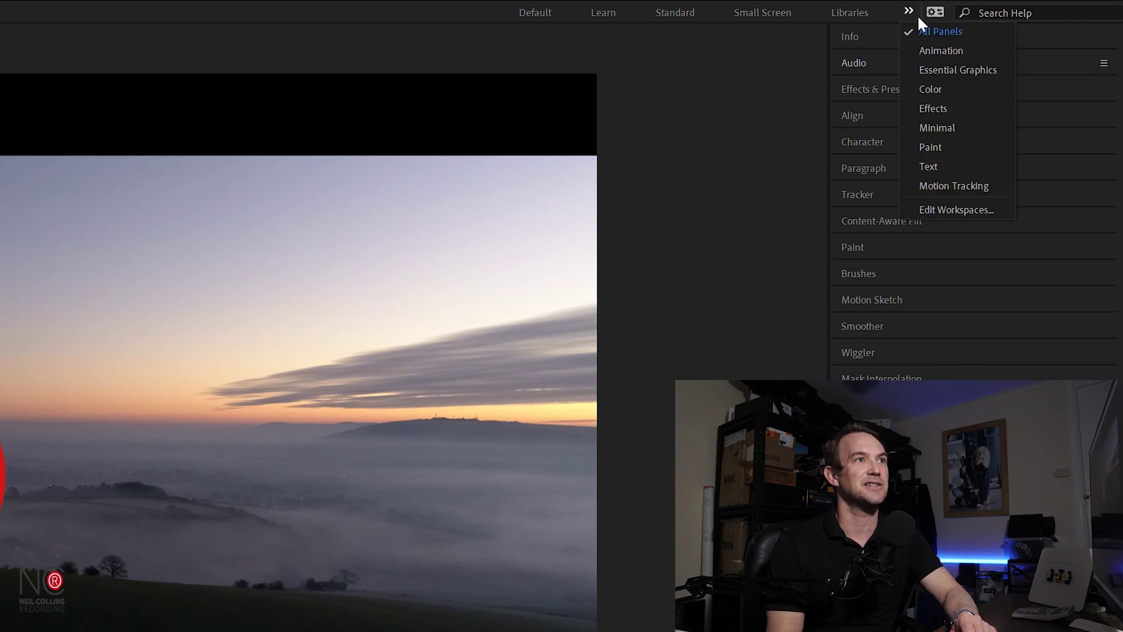
left_click(909, 13)
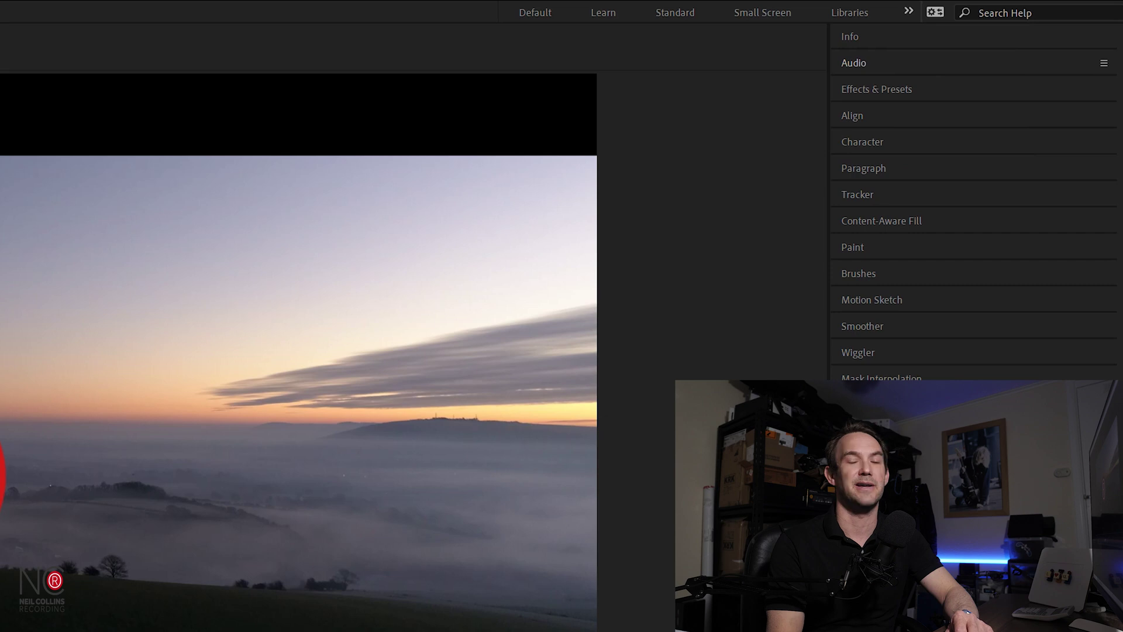
left_click(884, 89)
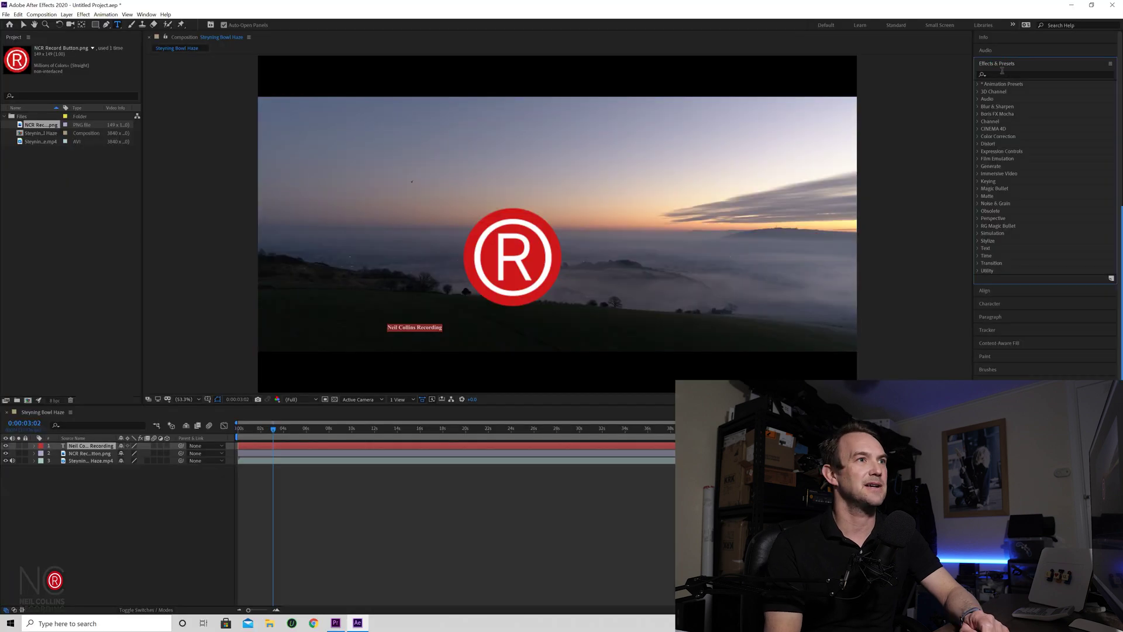
left_click(998, 65)
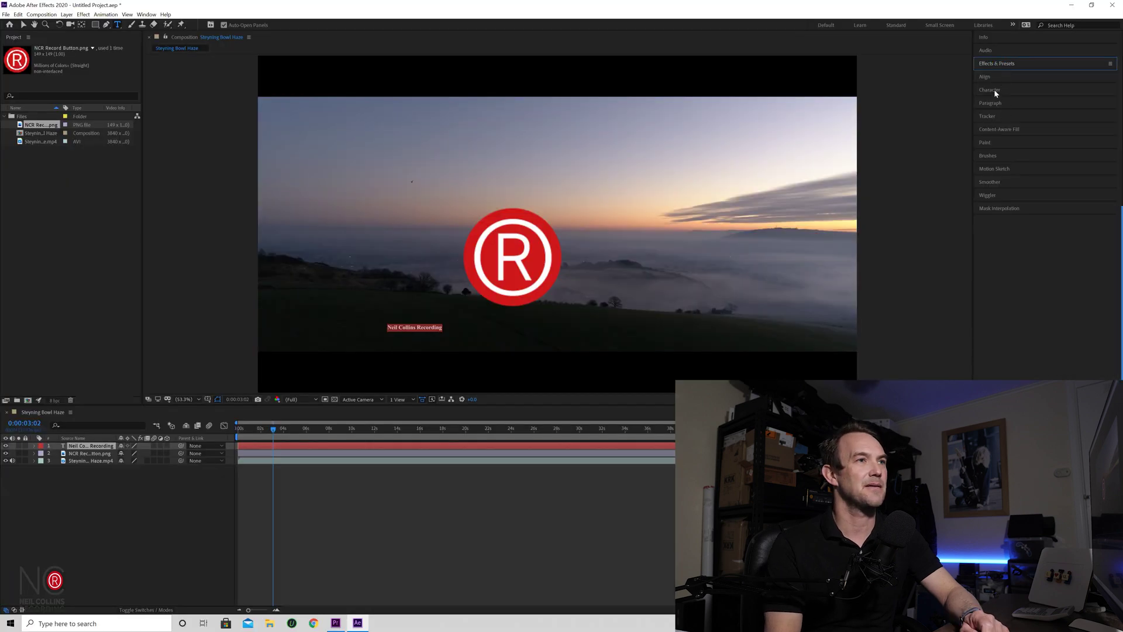
left_click(995, 90)
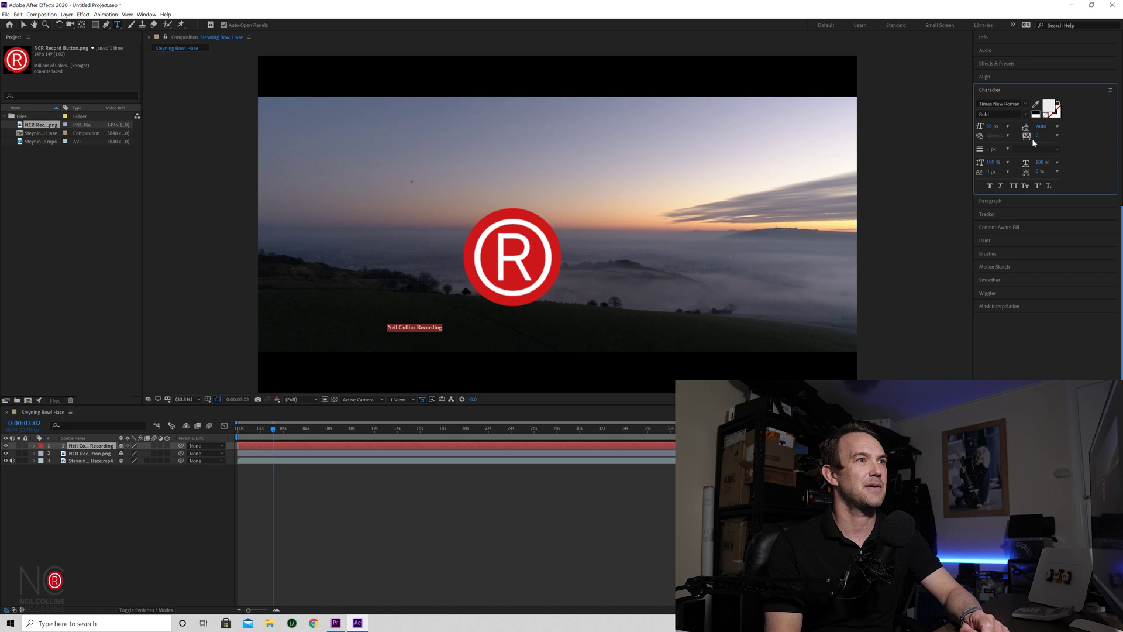
Step: Set the title's font to Roboto Slab, style Bold, size 200 px
left_click(1015, 107)
scroll(999, 189, "down", 10)
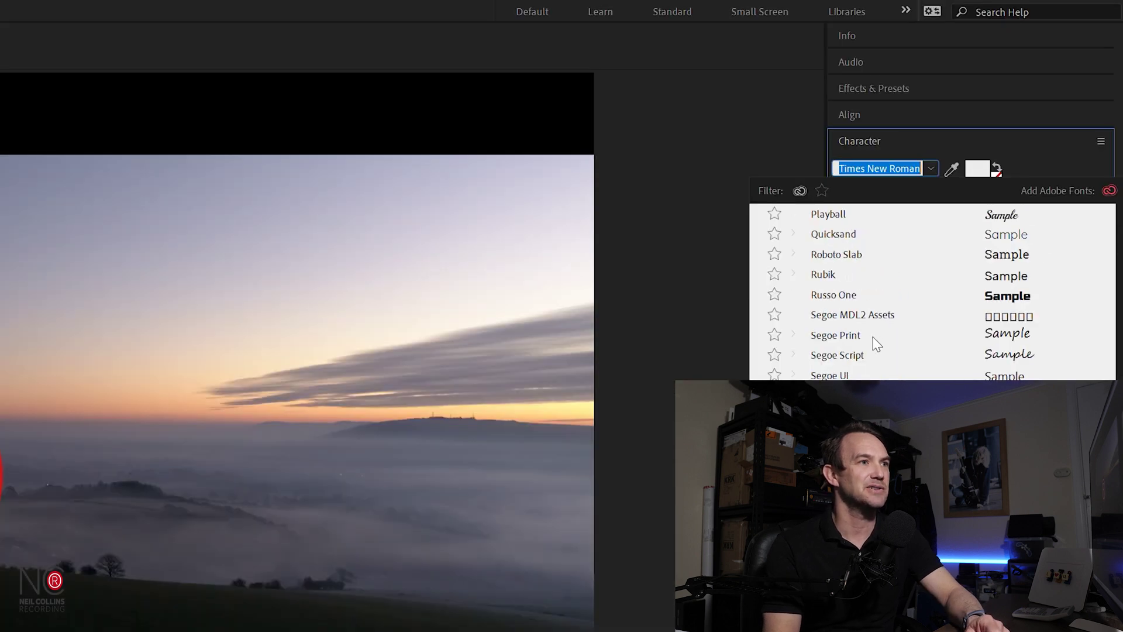
scroll(874, 338, "up", 2)
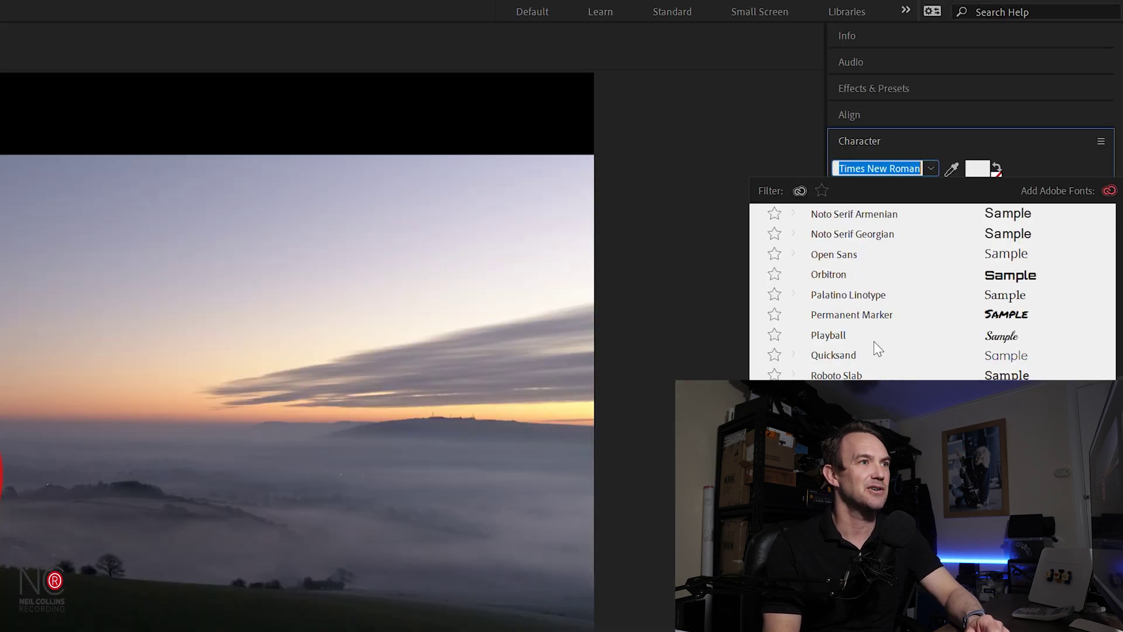
left_click(837, 375)
left_click(931, 190)
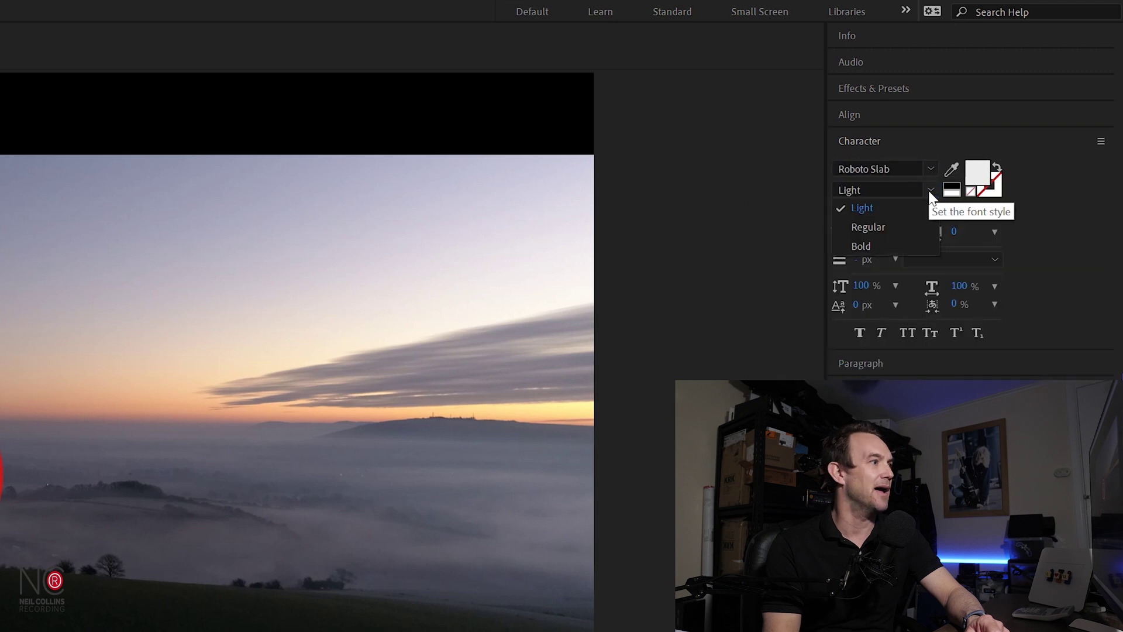
left_click(880, 247)
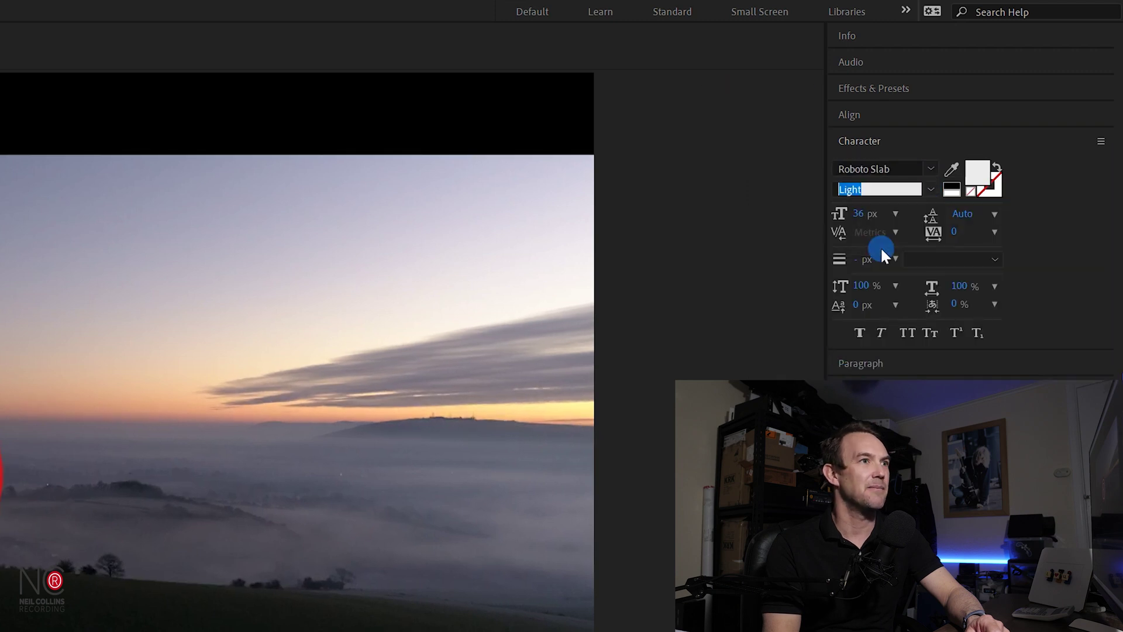
key("Tab")
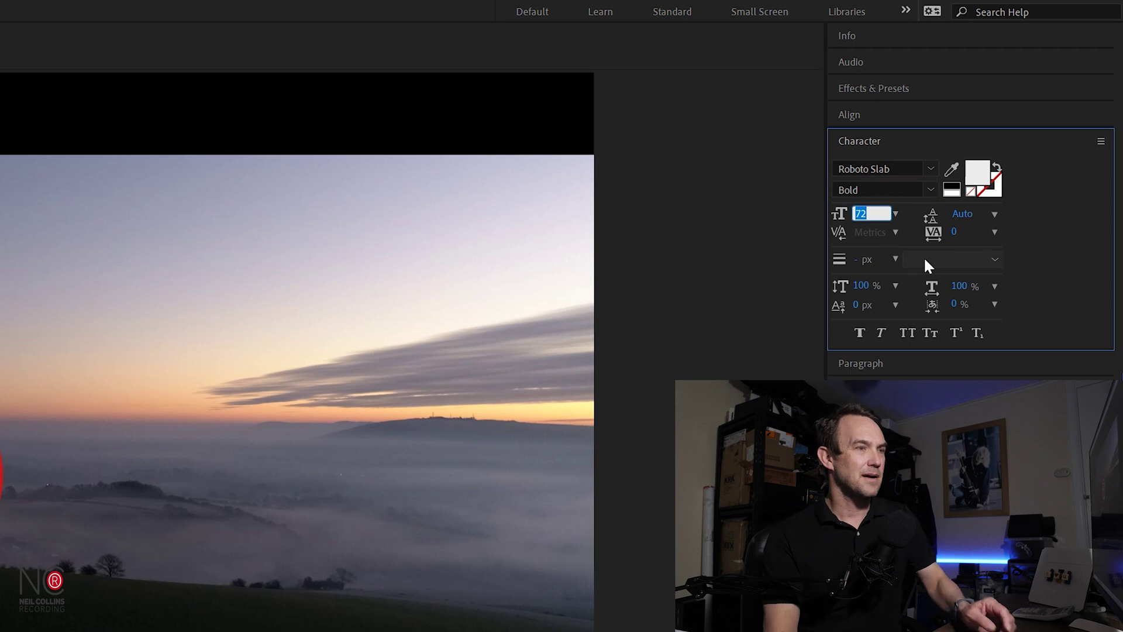
type("200")
key("Return")
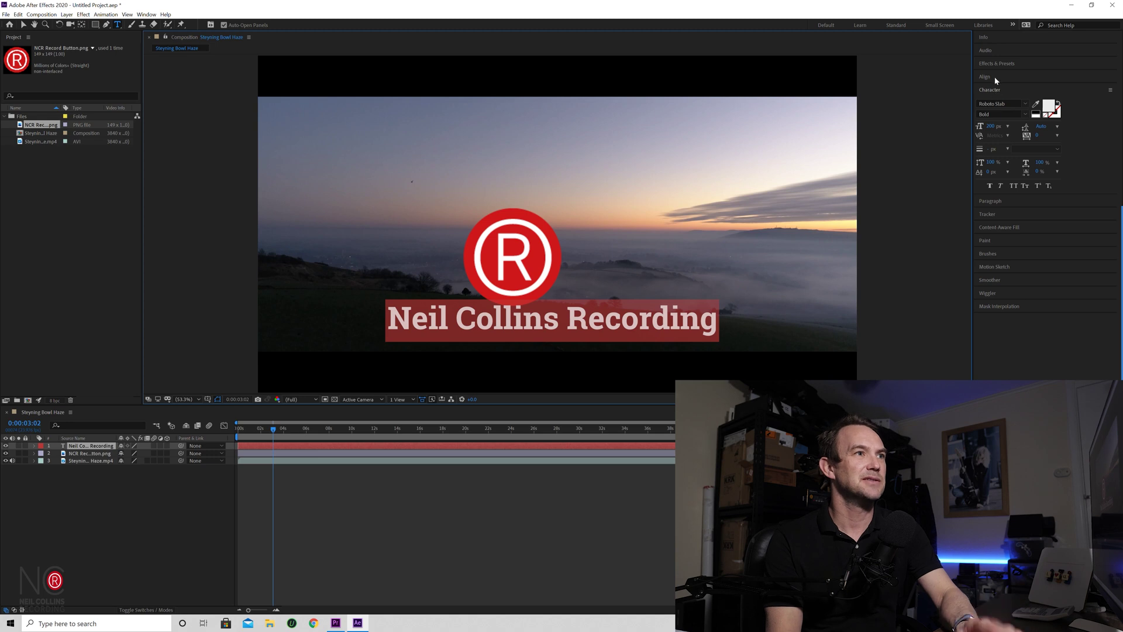
Step: Align the title horizontally to the composition, then scrub forward and back to 0:00:00:00
left_click(1001, 79)
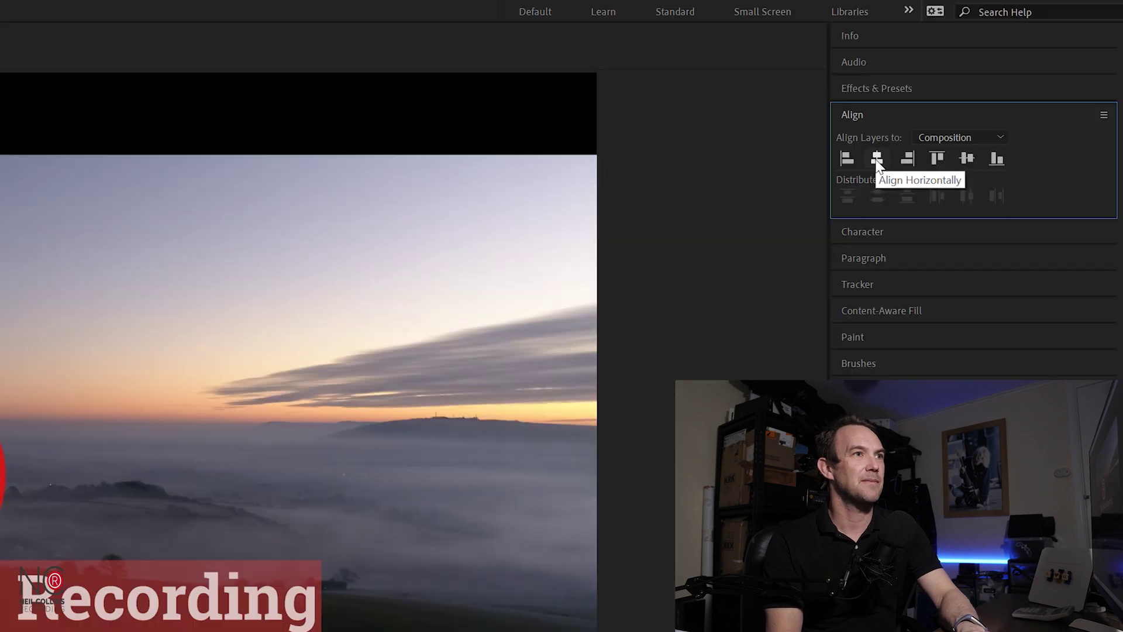
left_click(996, 100)
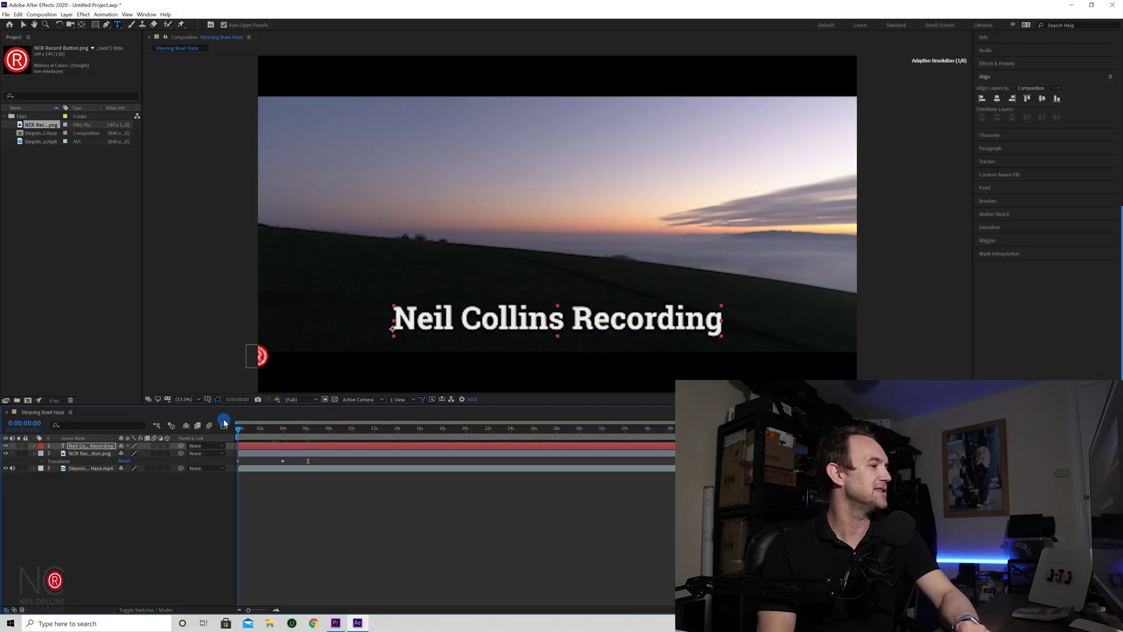
left_click_drag(239, 427, 313, 424)
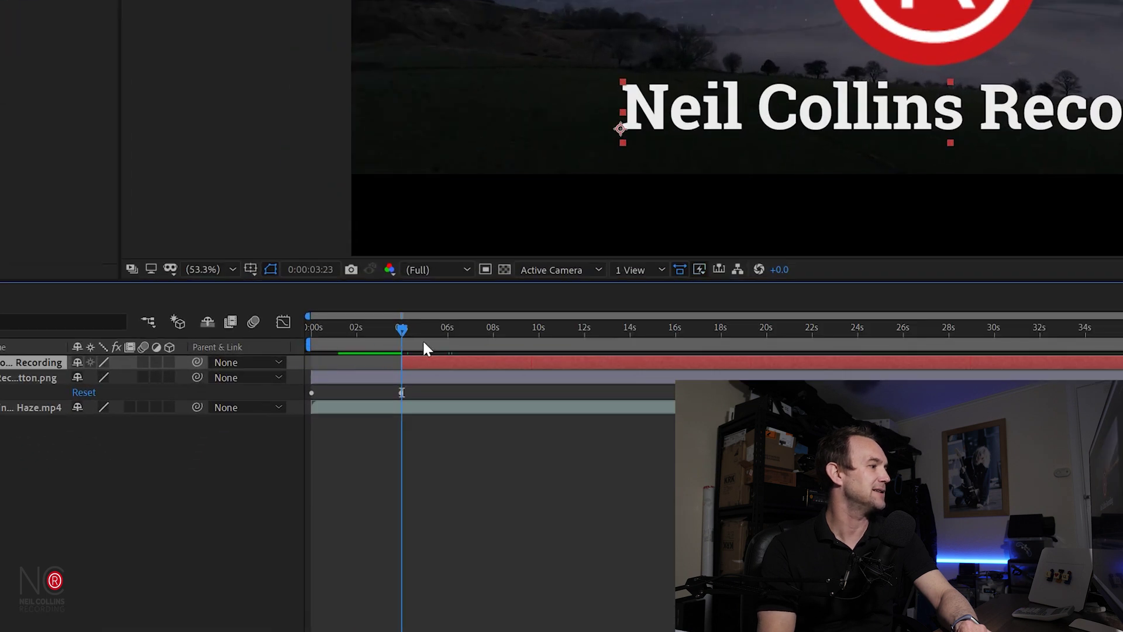
left_click_drag(404, 326, 309, 327)
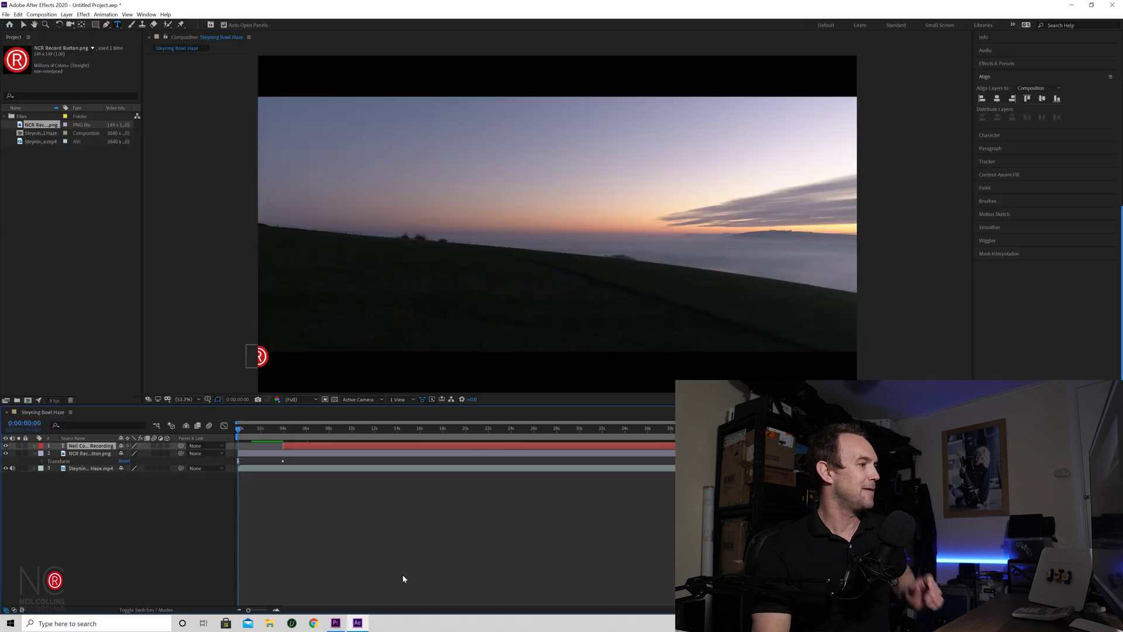
Step: Play and then stop a preview of the logo intro with its centred title
key("space")
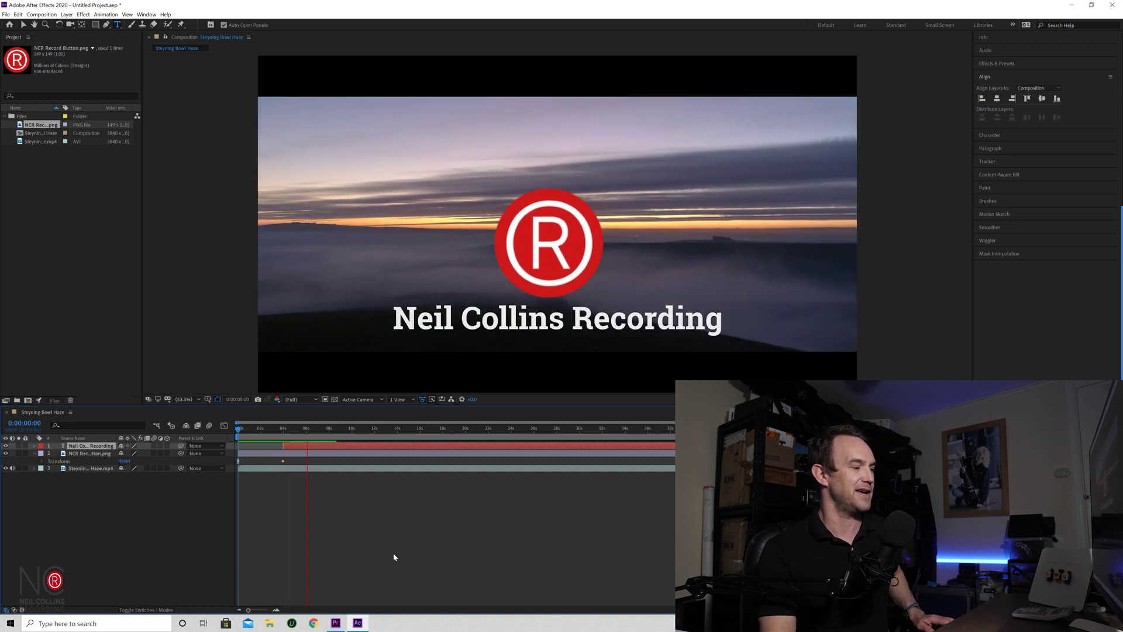
key("space")
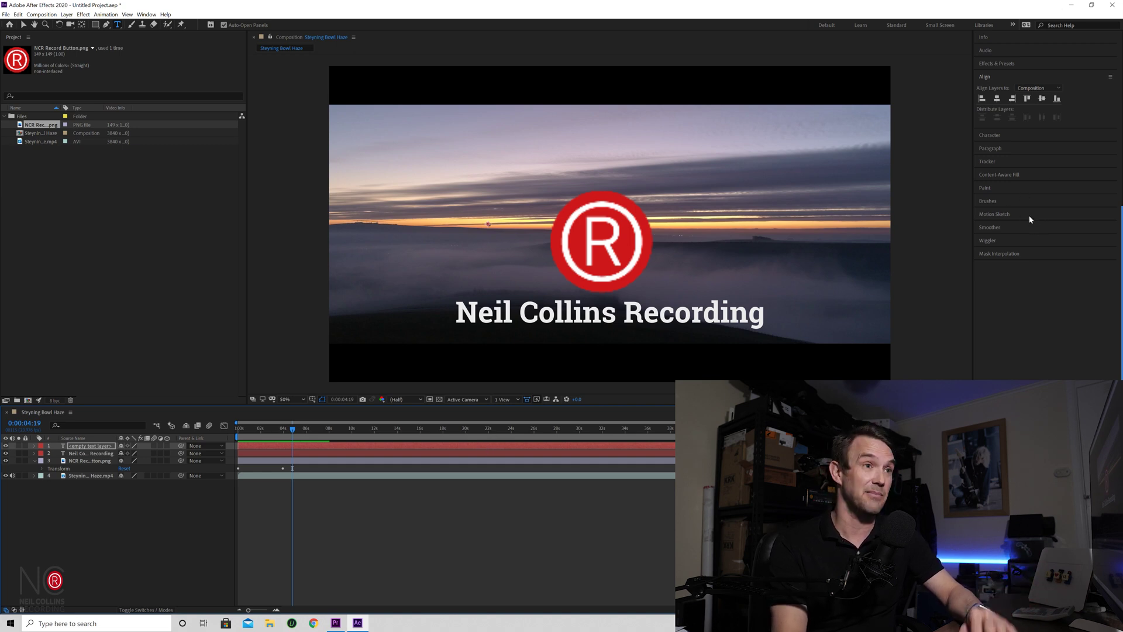
Step: Drag the Color Correction > Tint effect onto the Steyning Bowl Haze.mp4 layer, making it black and white
left_click(1045, 64)
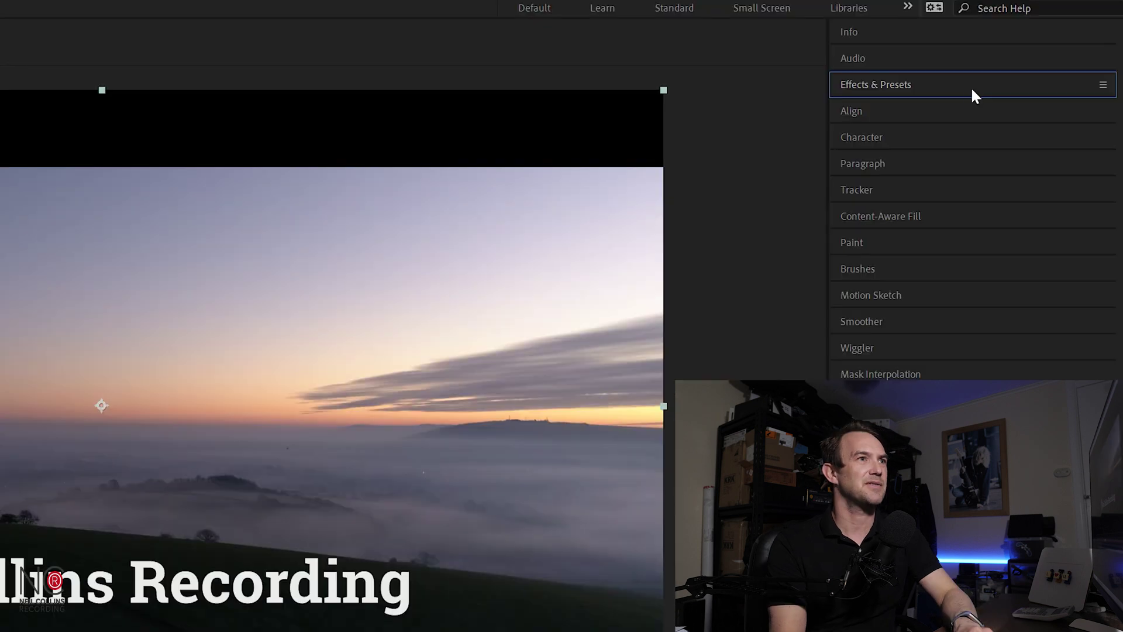
left_click(898, 86)
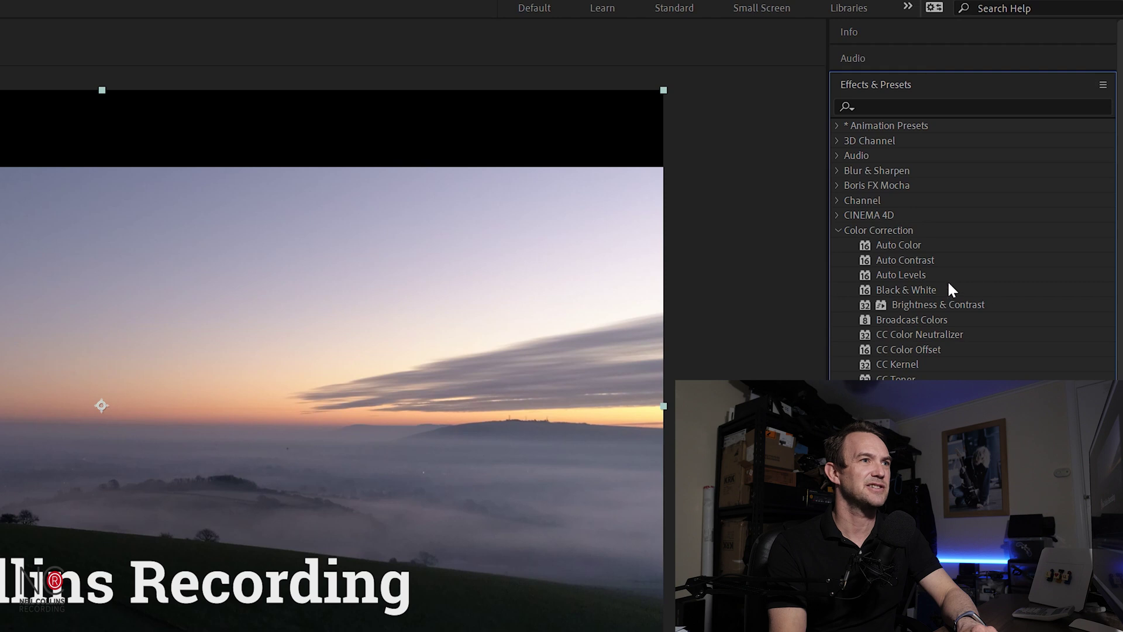
left_click(1010, 375)
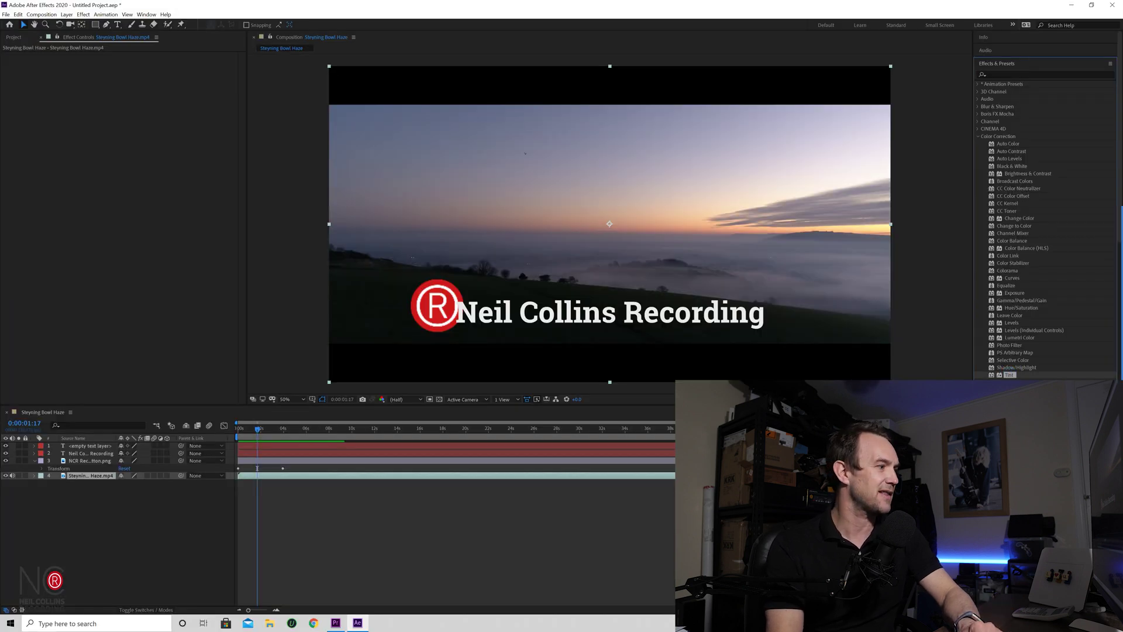
left_click_drag(600, 477, 528, 480)
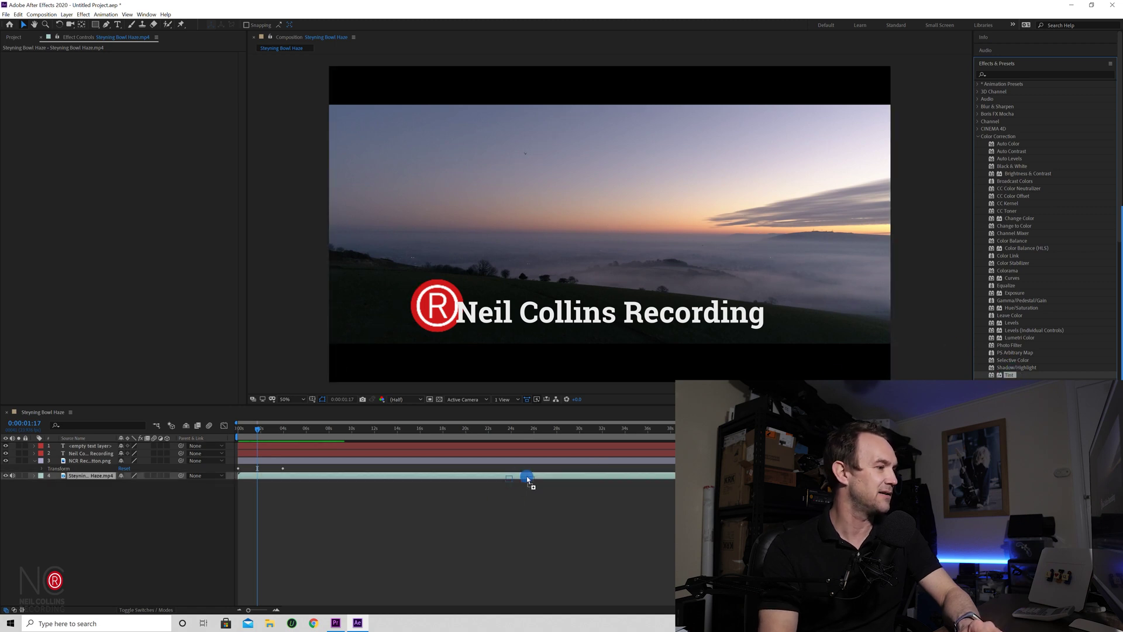
left_click_drag(527, 479, 527, 480)
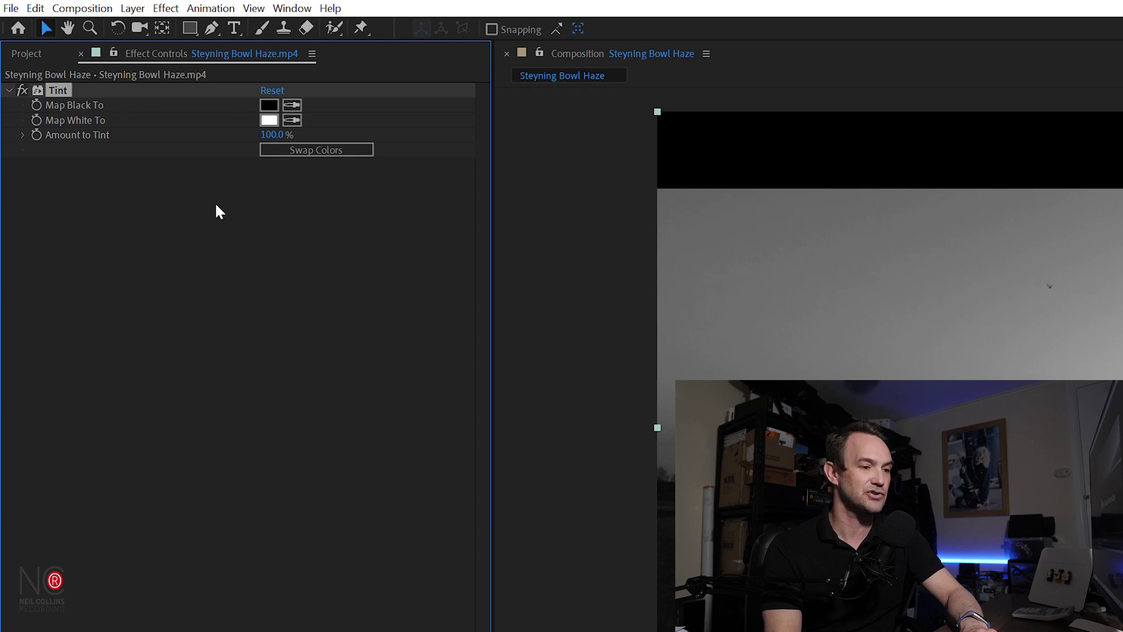
Step: Preview the tinted comp, then delete the Tint effect from the Steyning Bowl Haze footage
left_click(41, 54)
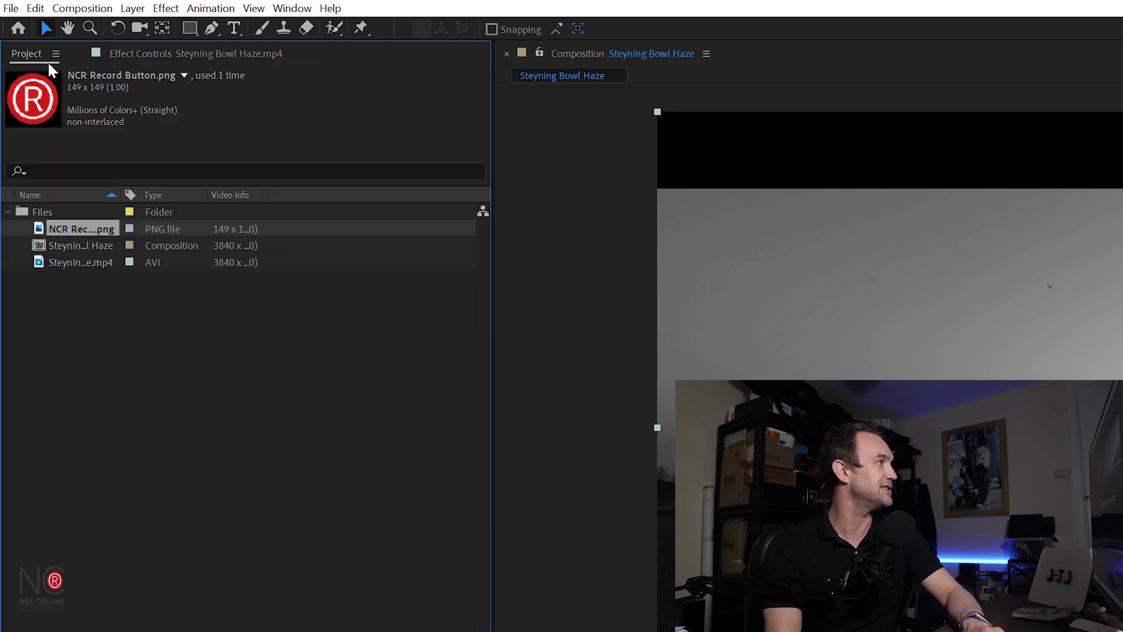
left_click(202, 55)
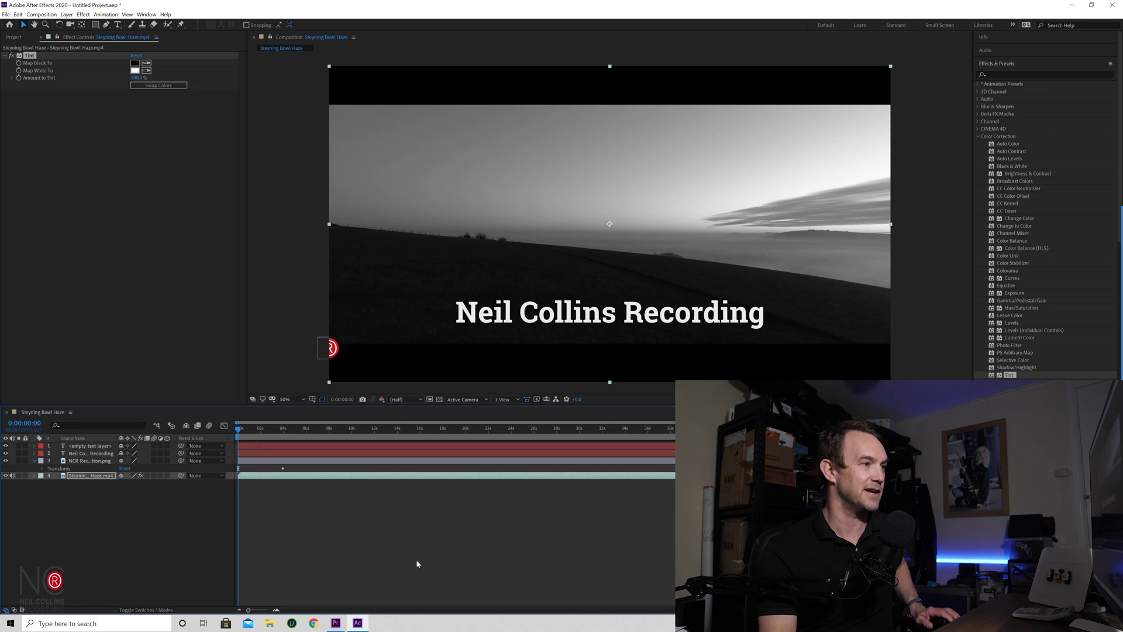
key("space")
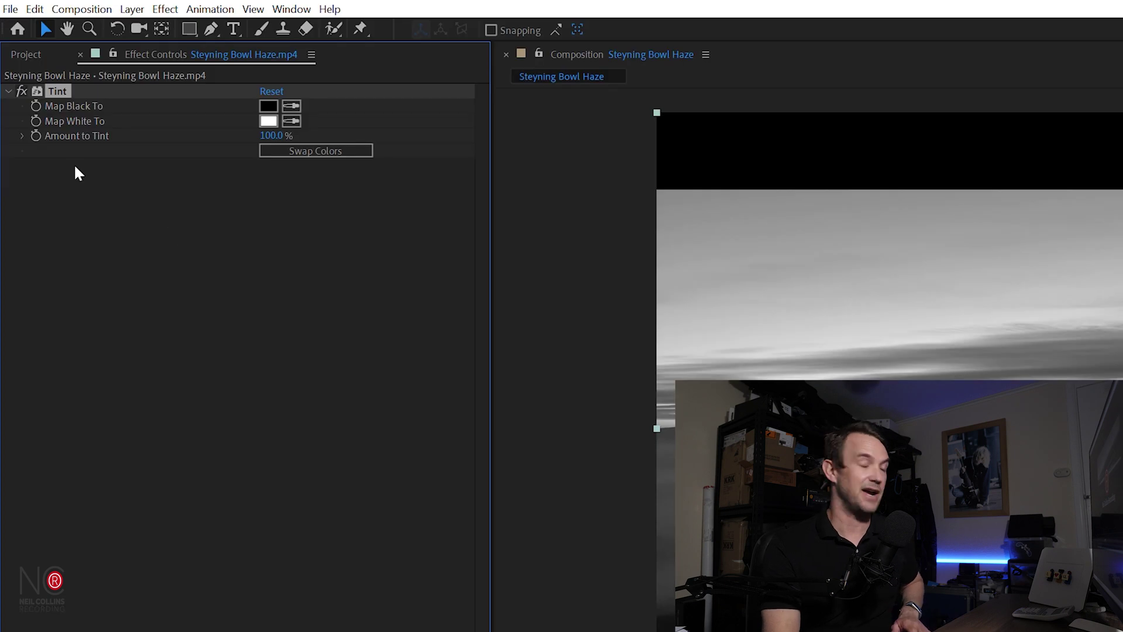
key("Delete")
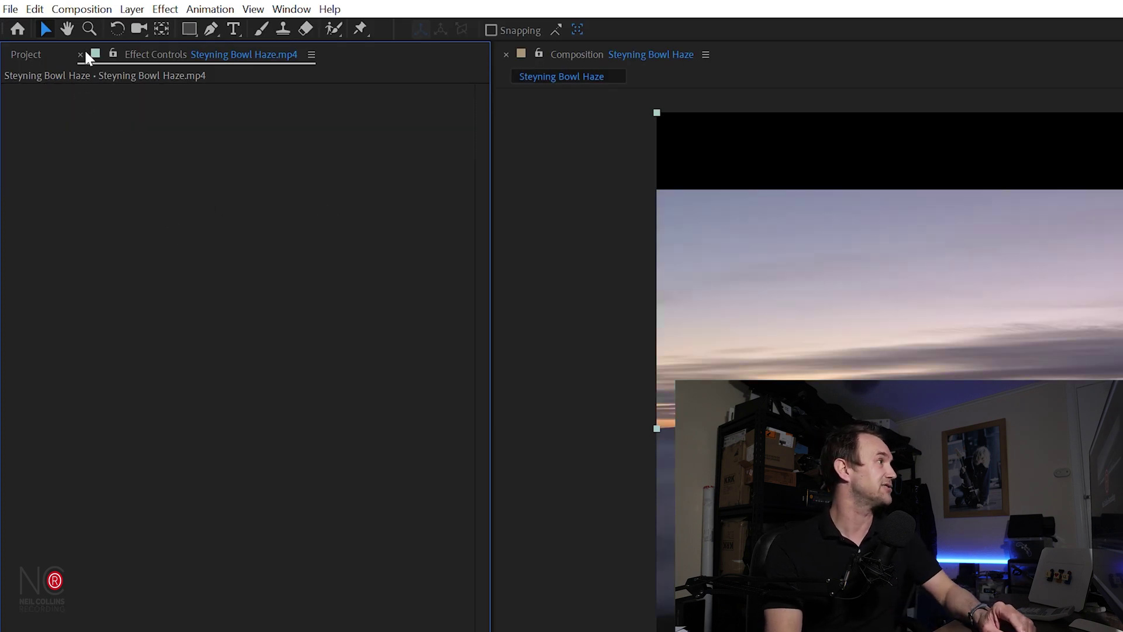
left_click(45, 51)
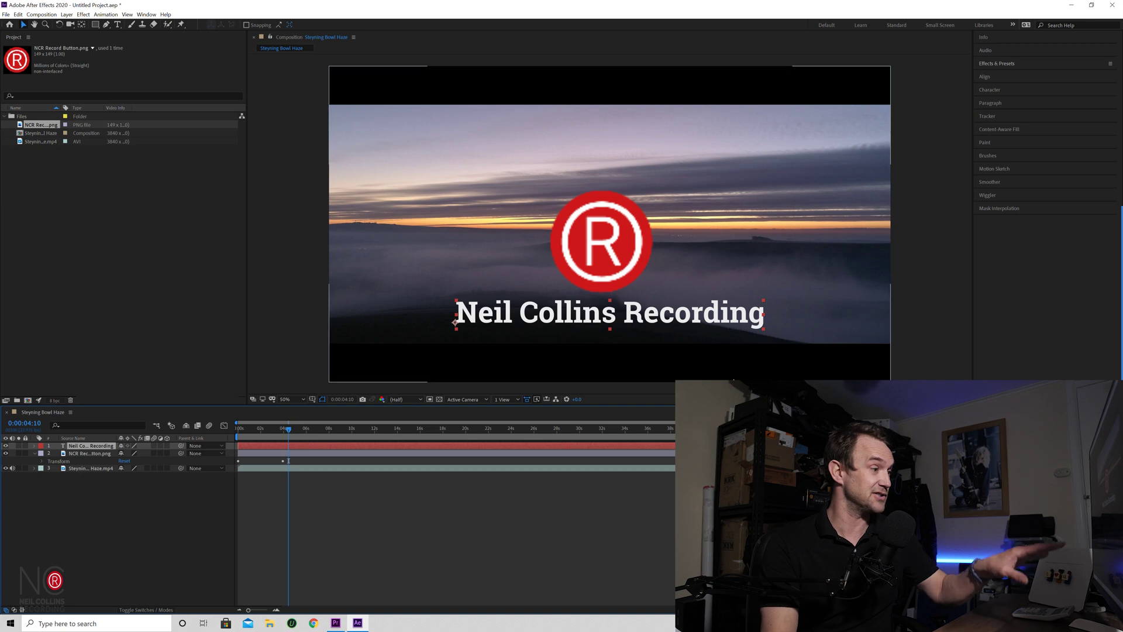
Step: Pre-compose the NCR Record Button logo and title layers into 'Logo Intro', moving all attributes
left_click(541, 454)
left_click(548, 447, "shift")
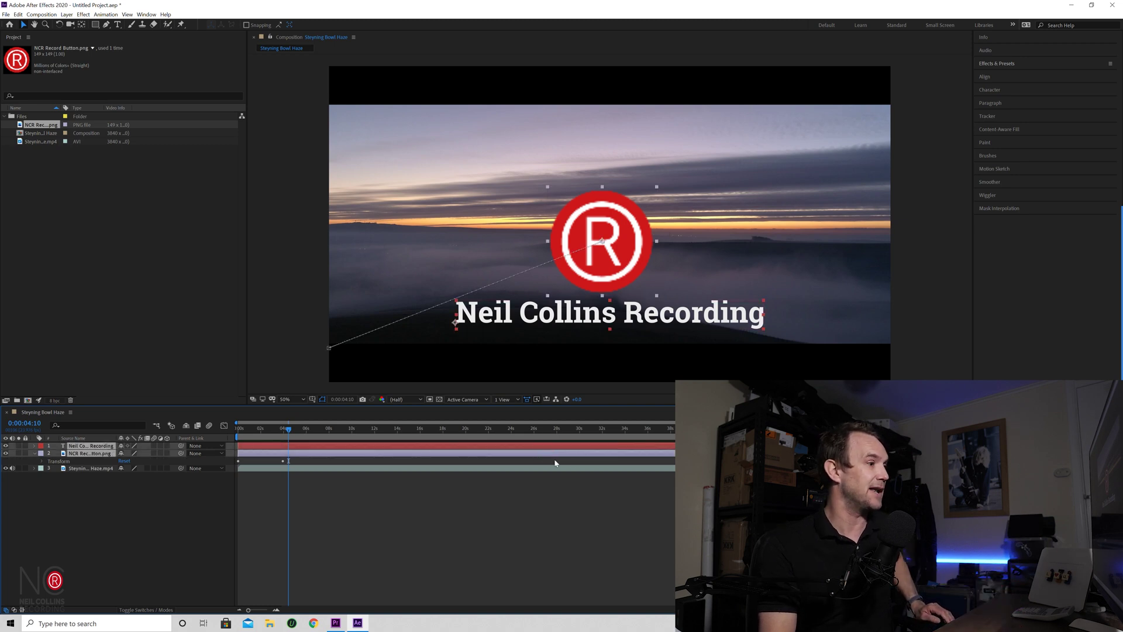
left_click(66, 14)
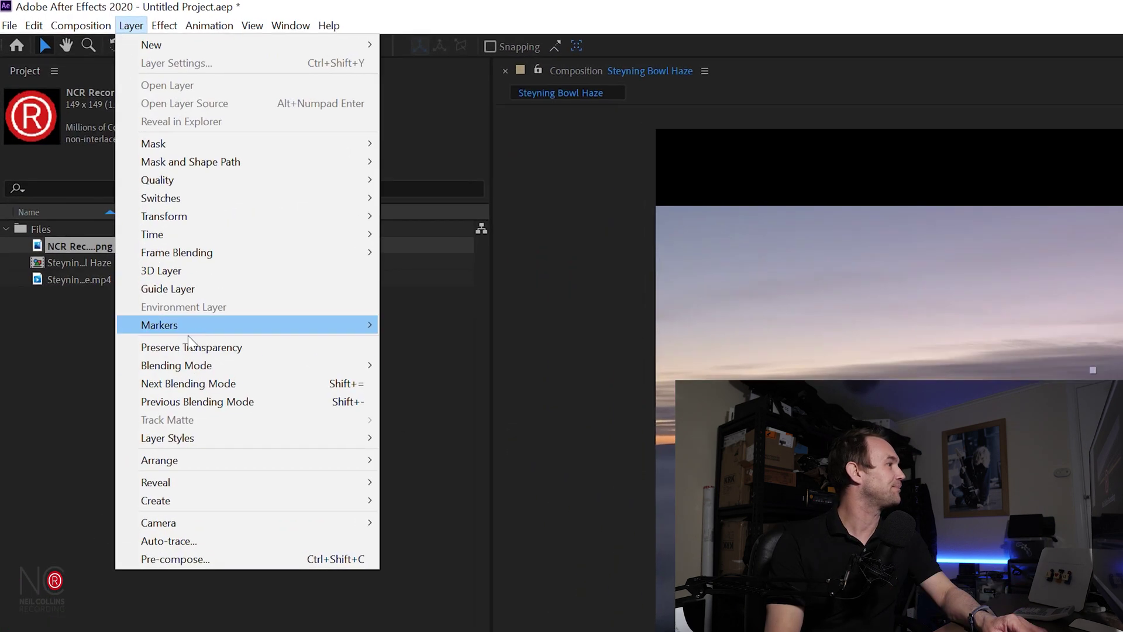
left_click(176, 558)
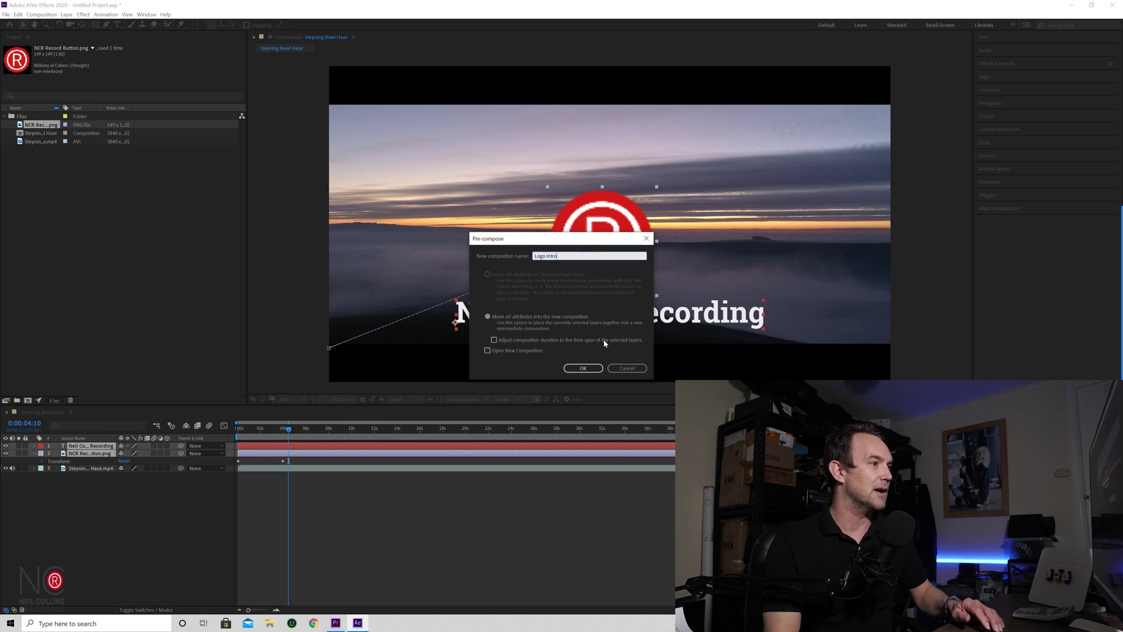
left_click(584, 368)
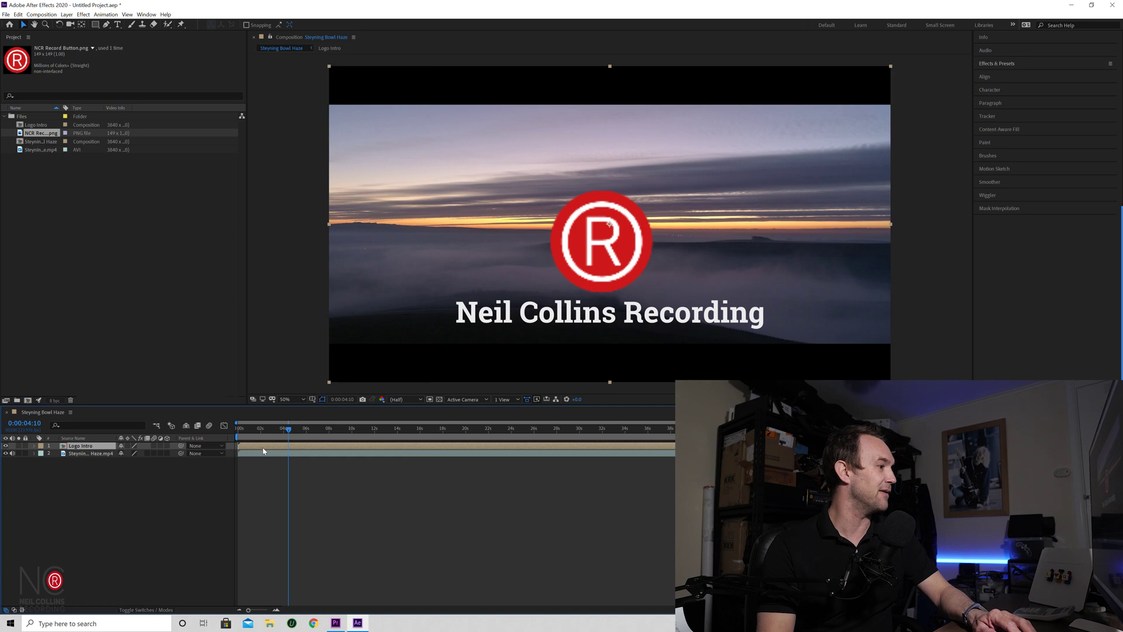
double_click(363, 446)
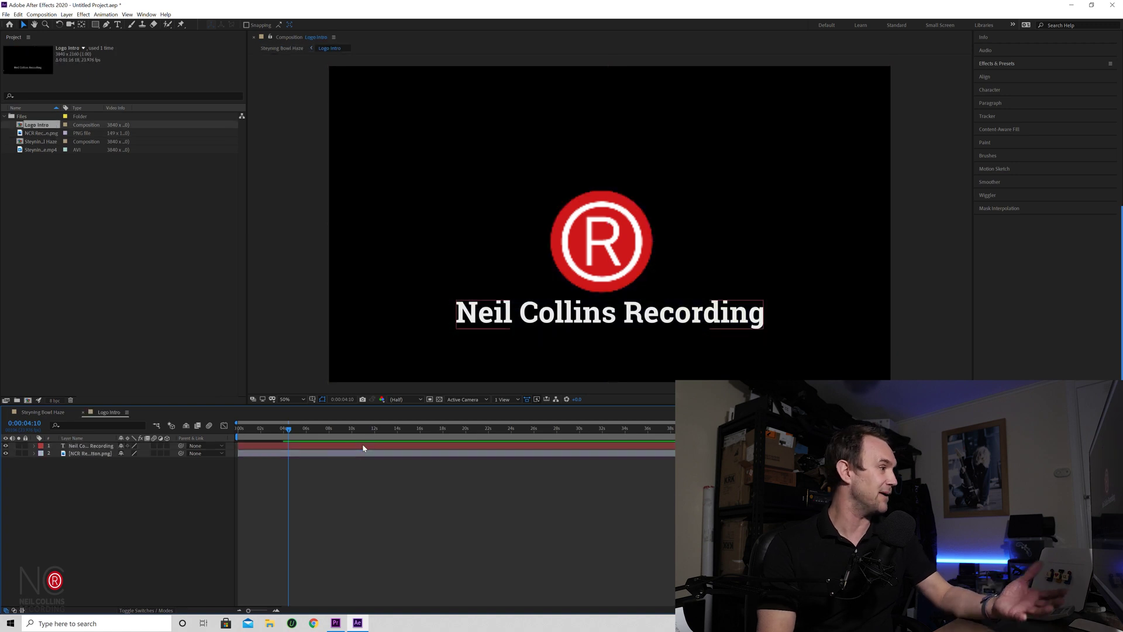
key("F2")
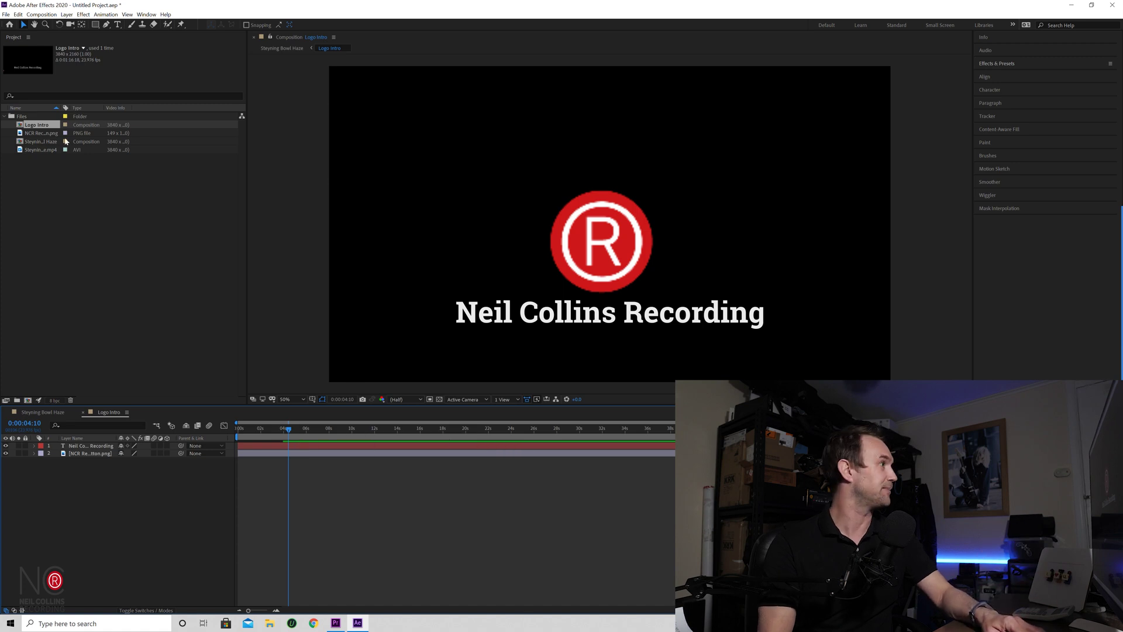
left_click(43, 411)
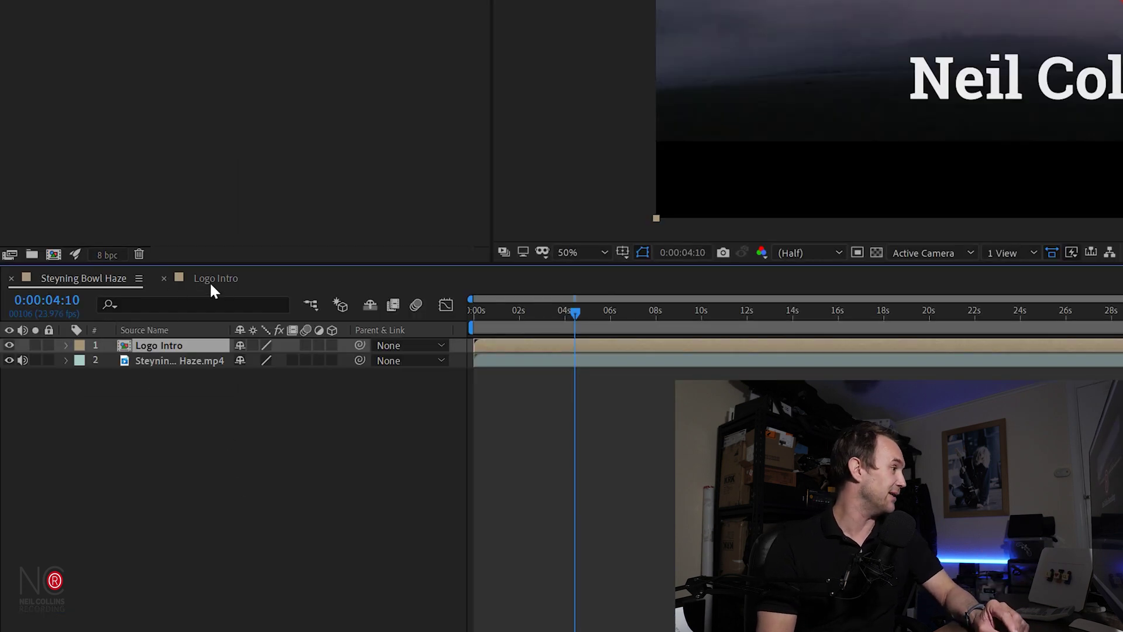
left_click(213, 281)
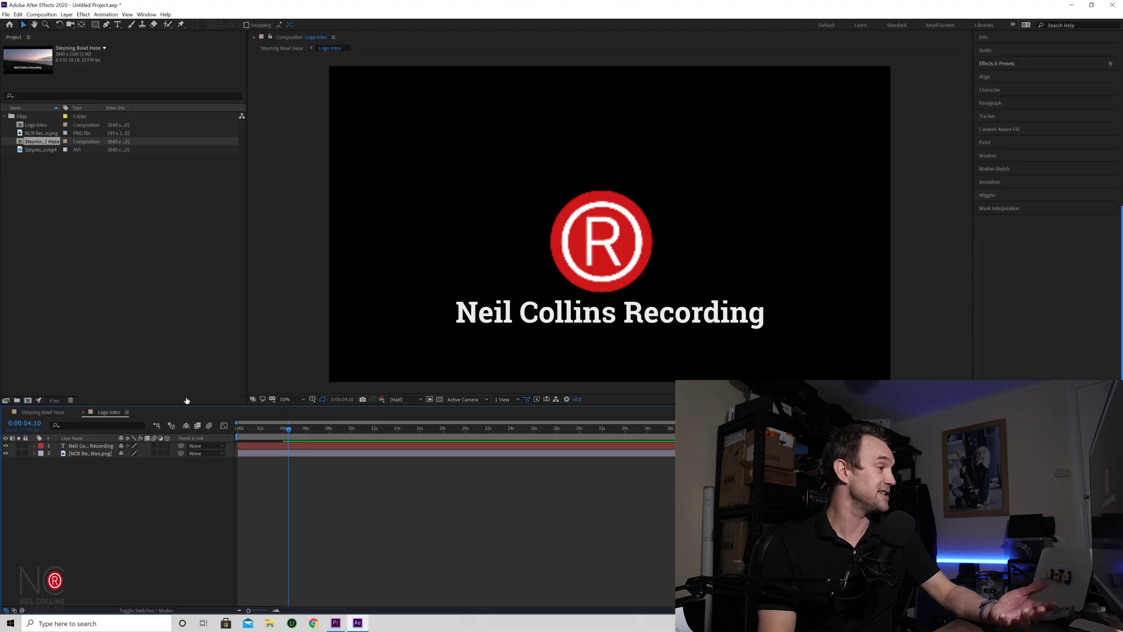
left_click_drag(290, 430, 238, 430)
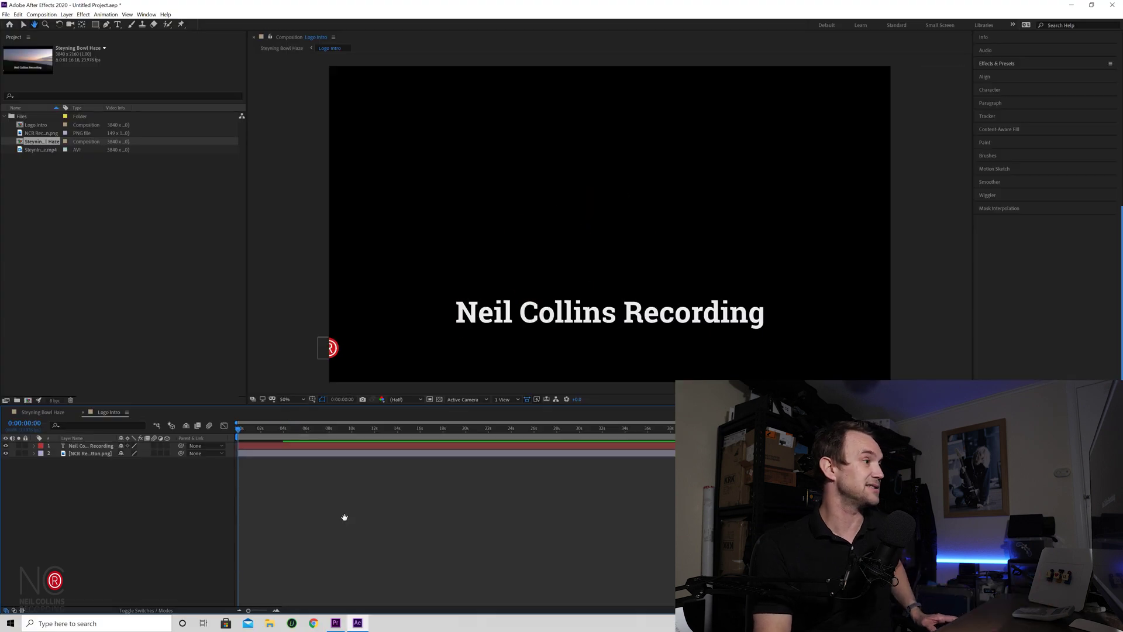
key("space")
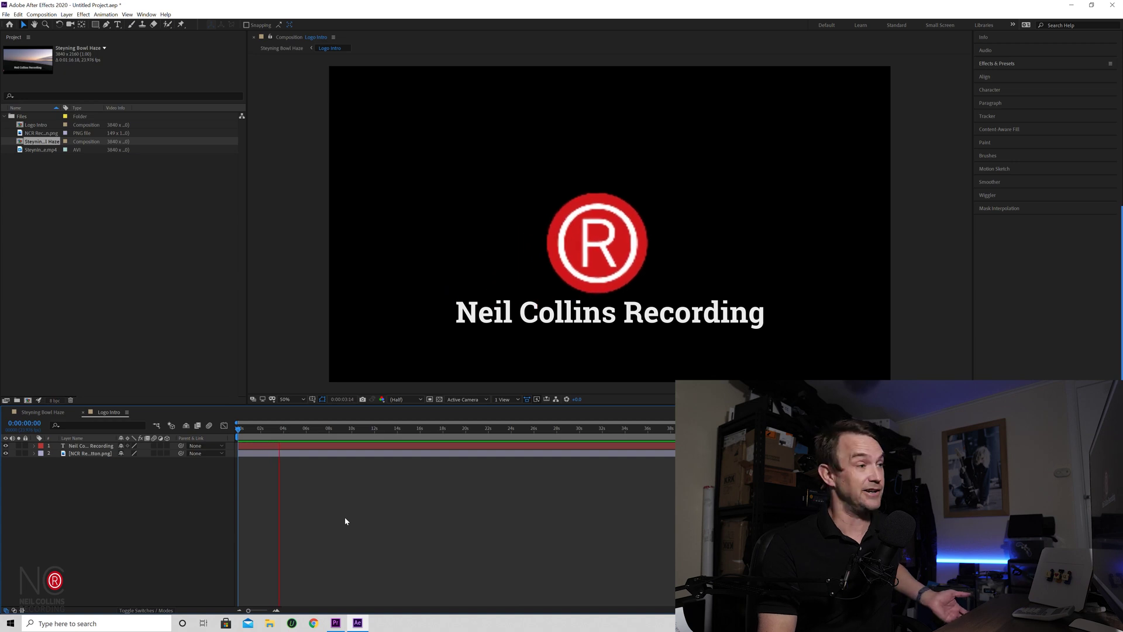
left_click(296, 428)
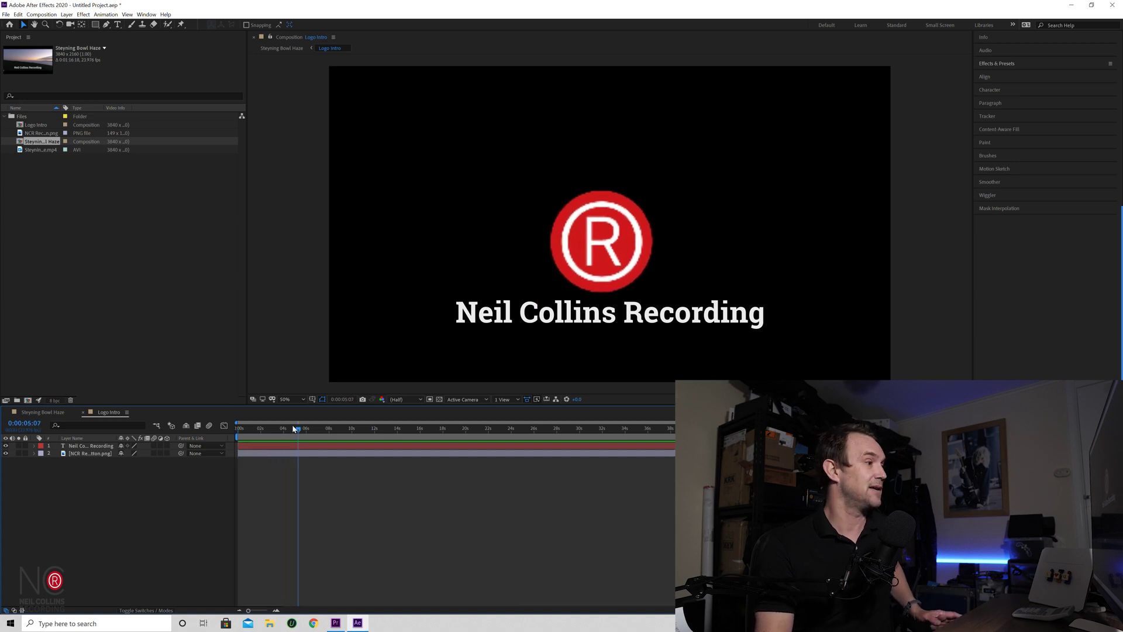
key("shift+Escape")
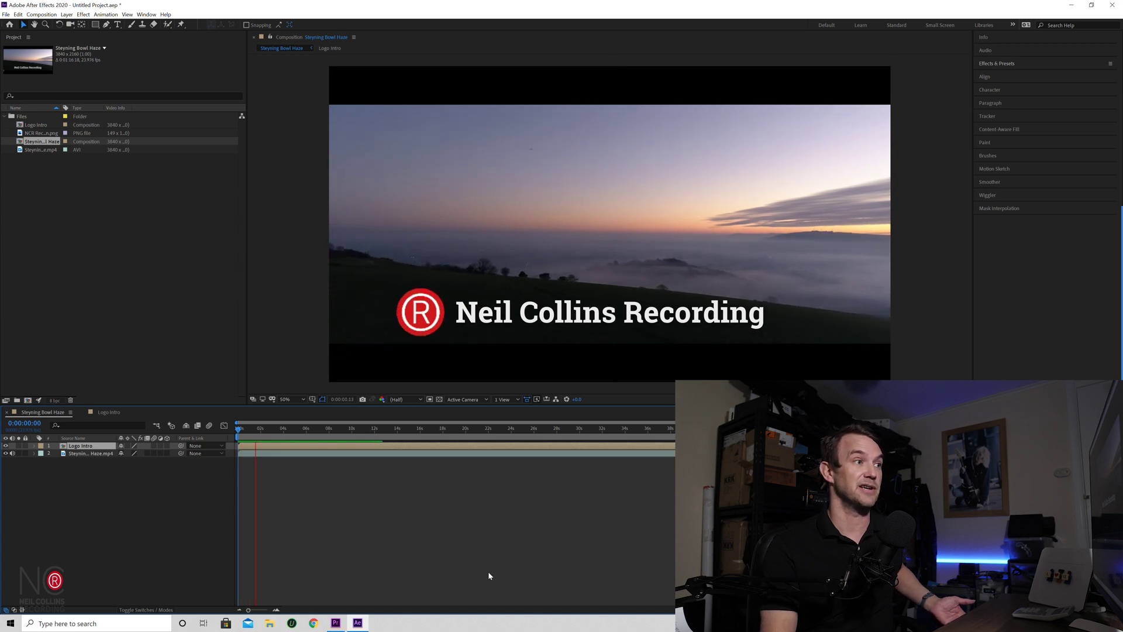
key("space")
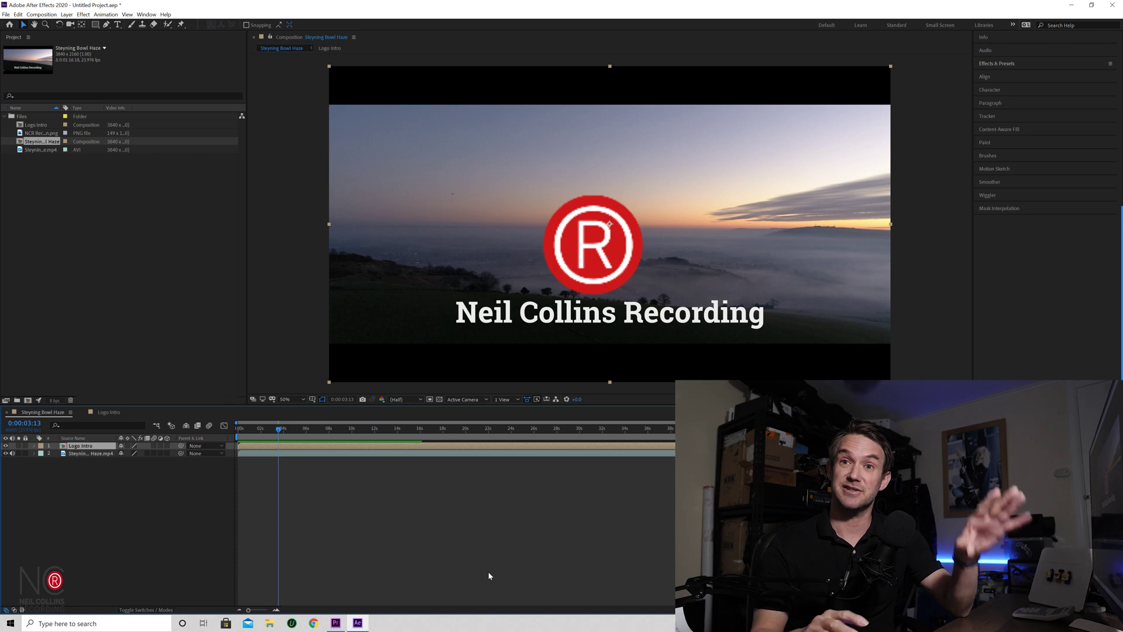
Step: Scrub the background footage, return to the start, and end the work area near 20 seconds
left_click(270, 428)
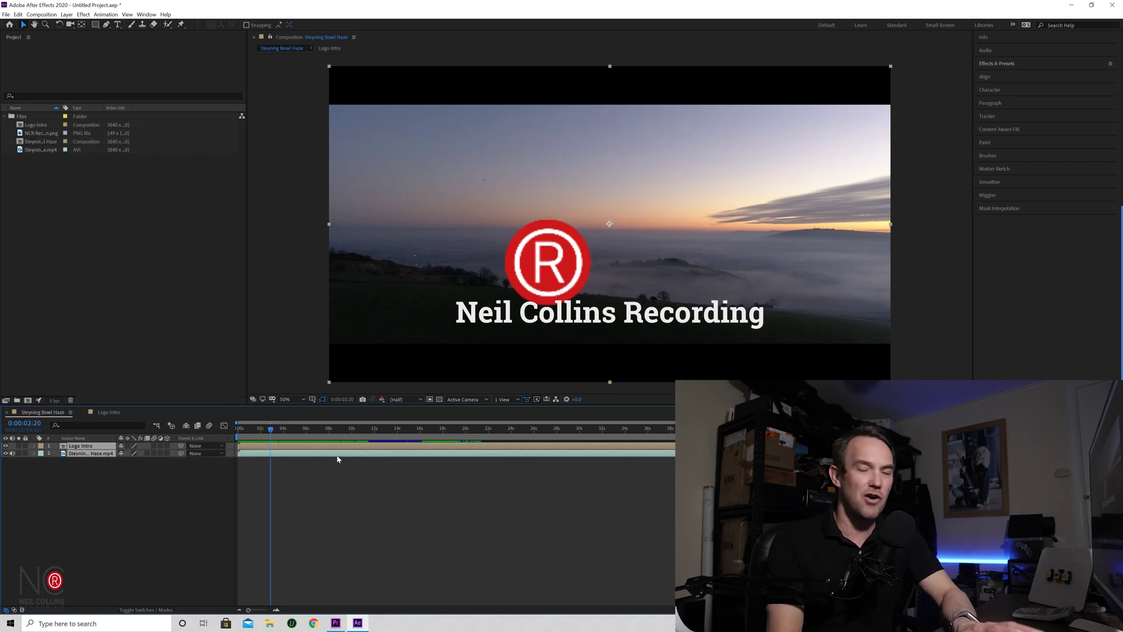
left_click_drag(270, 433, 654, 424)
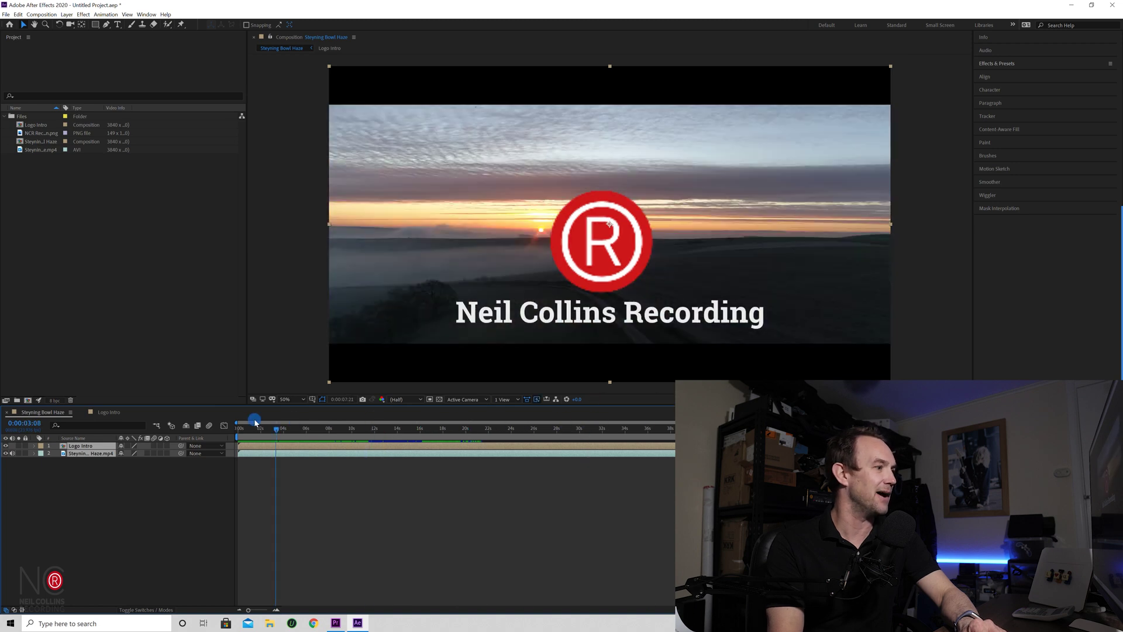
key("Home")
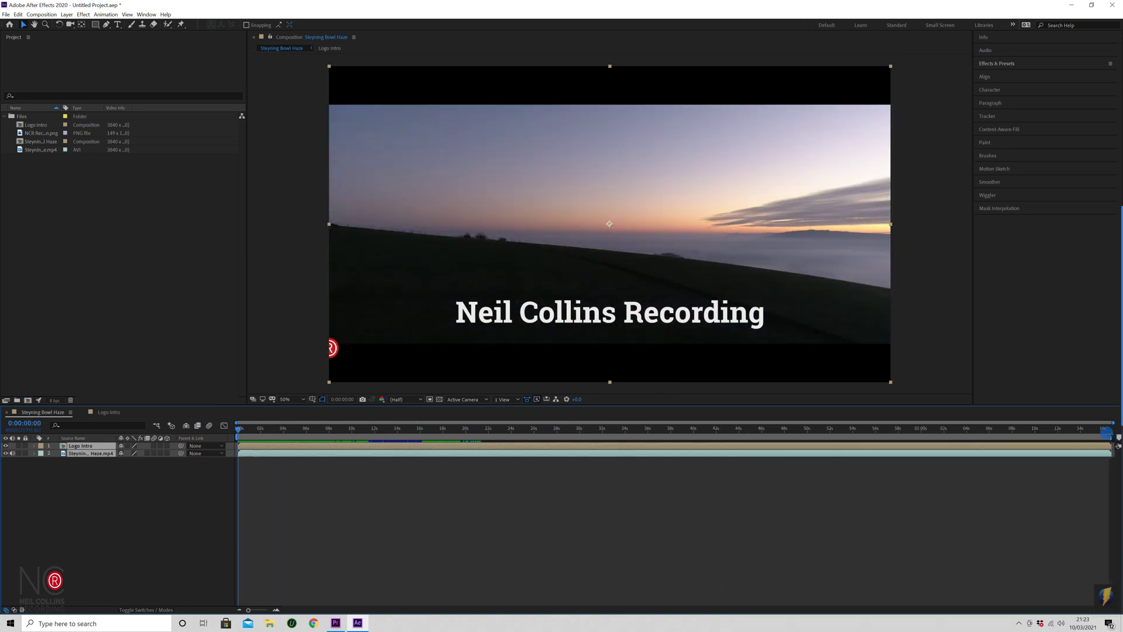
left_click_drag(1103, 432, 349, 425)
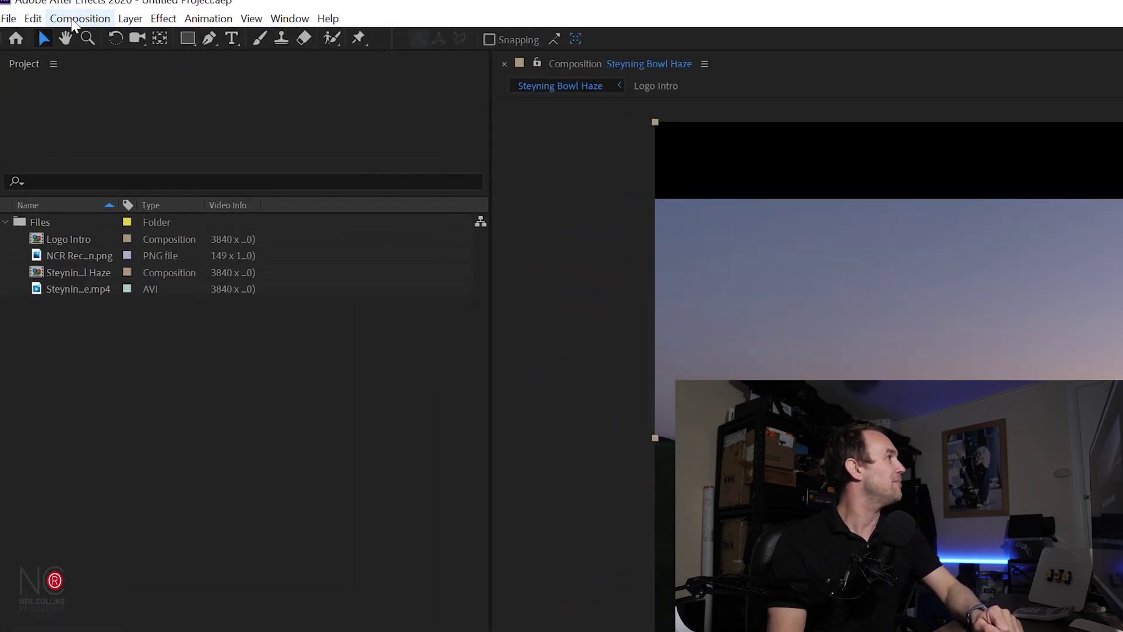
left_click(76, 19)
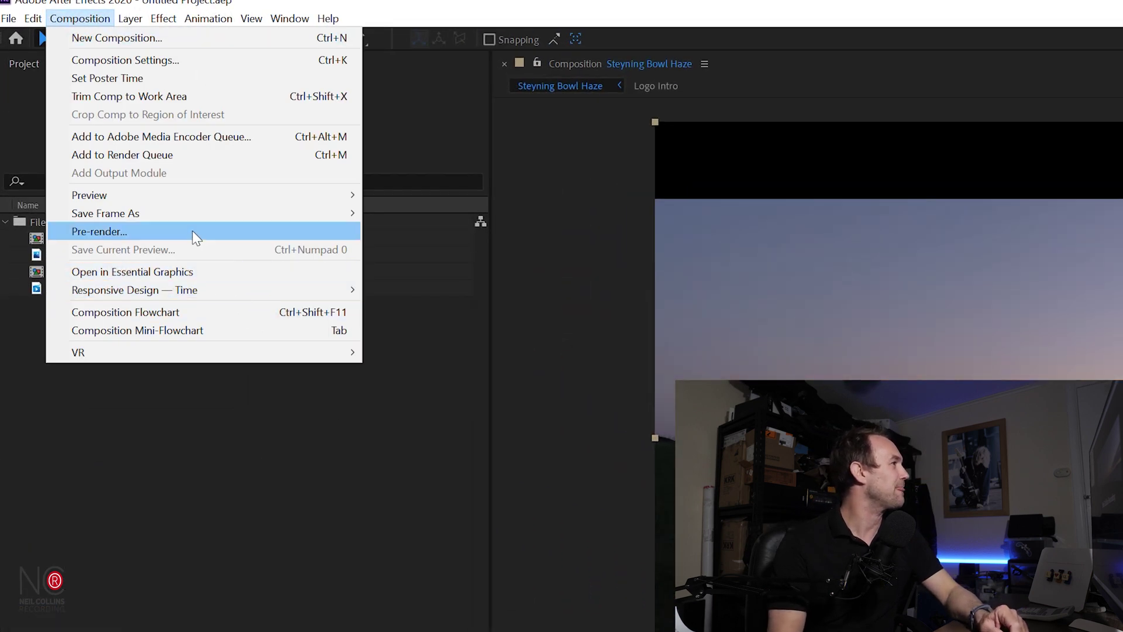
Step: Queue the comp for rendering with a QuickTime output module using RGB + Alpha channels
left_click(183, 154)
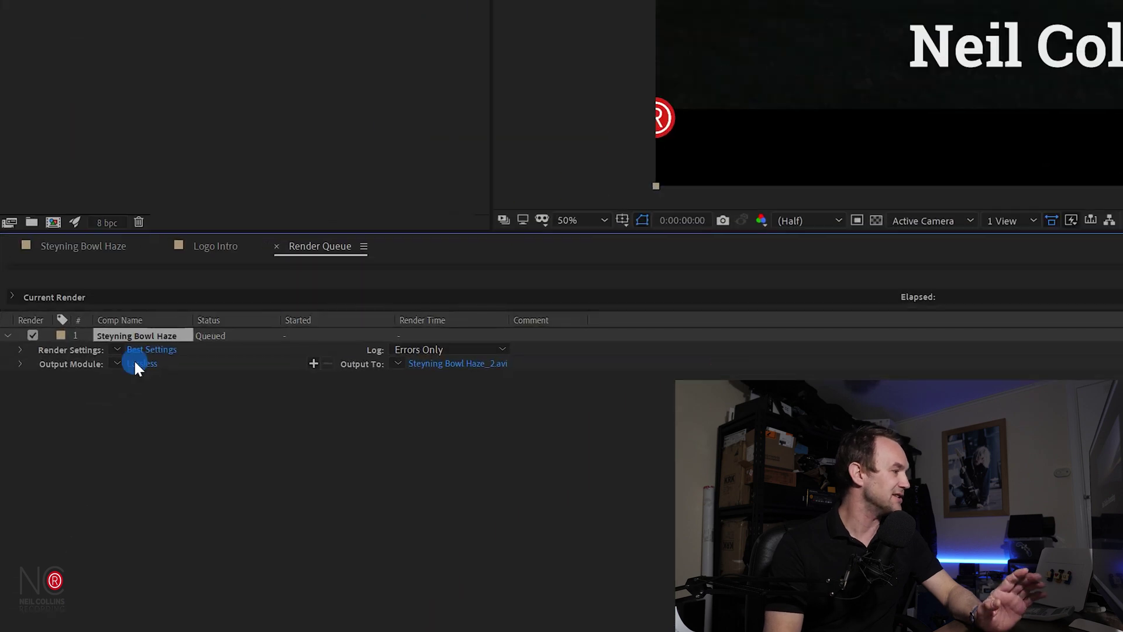
left_click(72, 471)
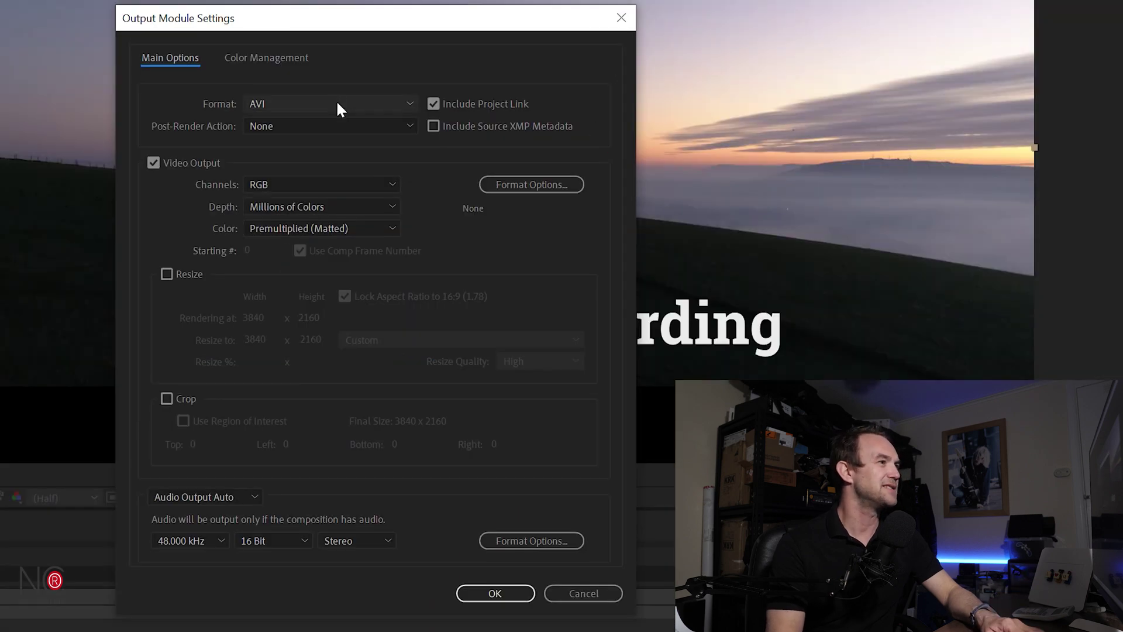
left_click(336, 105)
left_click(326, 296)
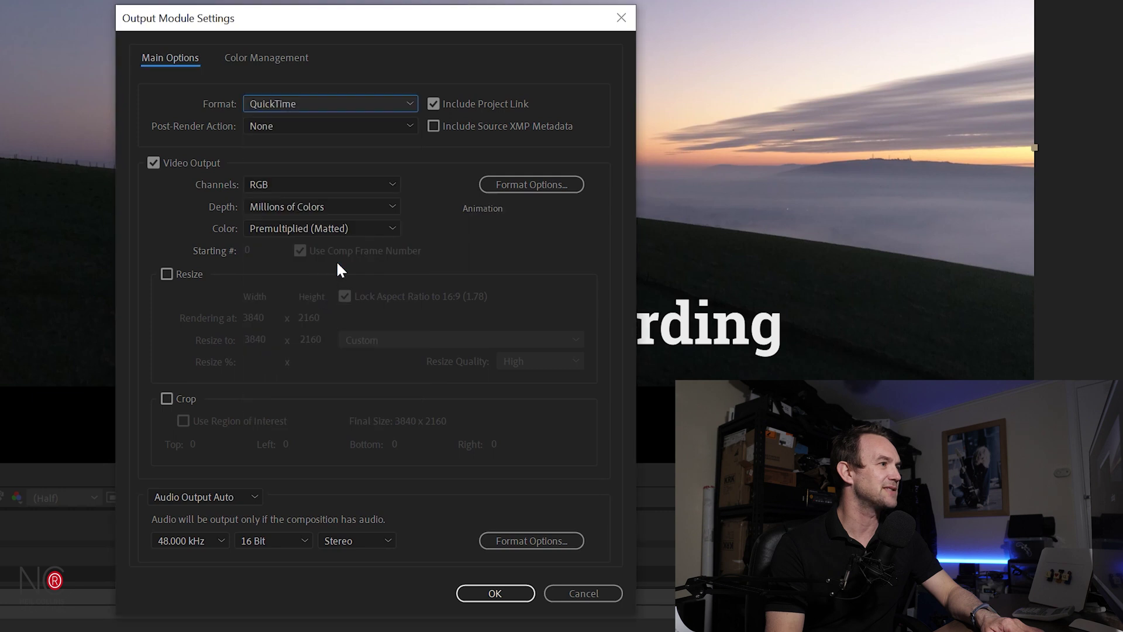
left_click(304, 189)
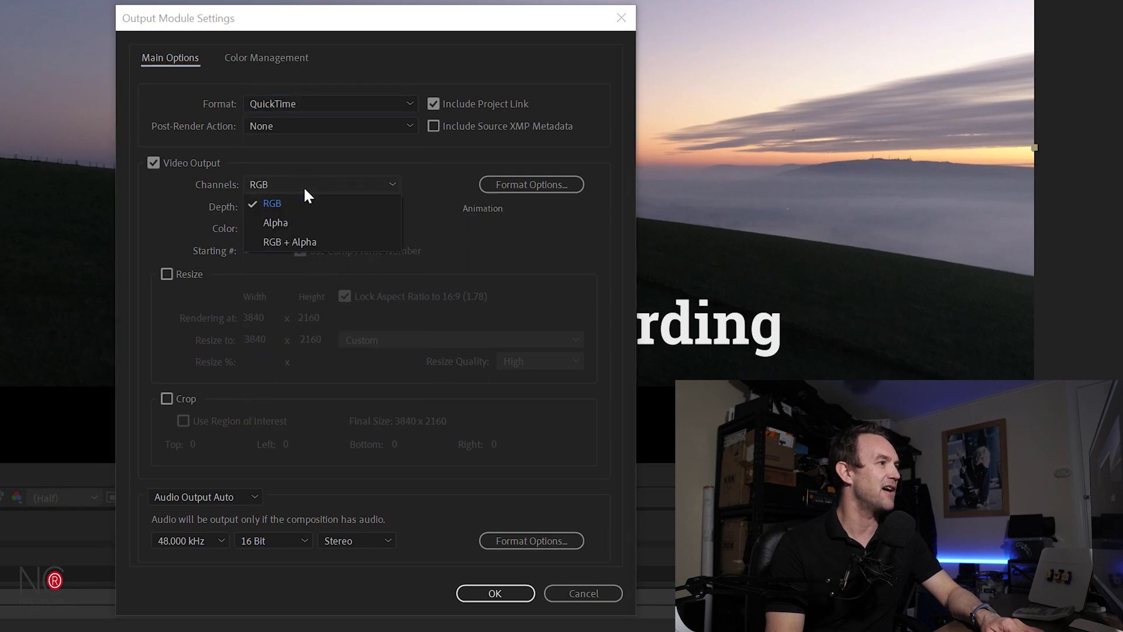
left_click(310, 241)
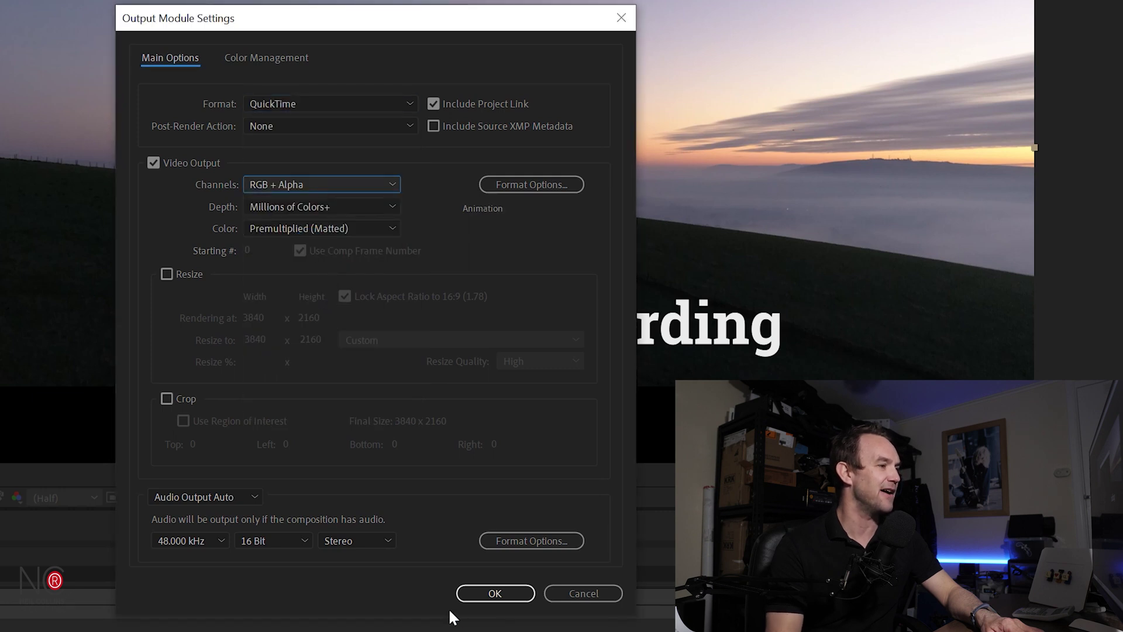
left_click(486, 593)
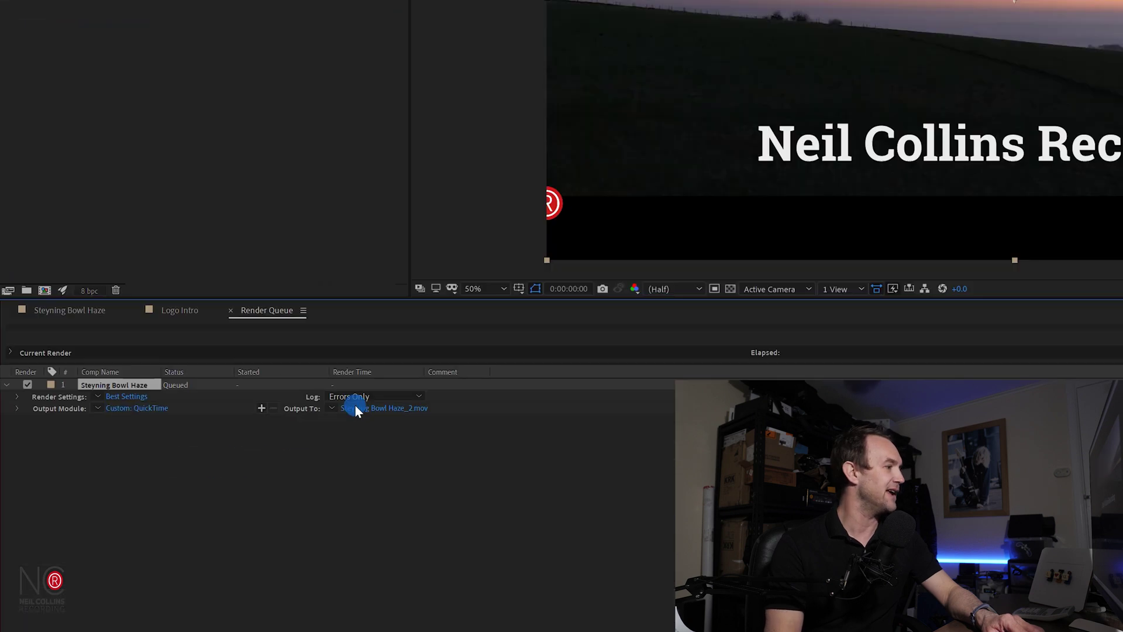
Step: Set the output file to Steyning Bowl Haze_2.mov and start the render
left_click(427, 376)
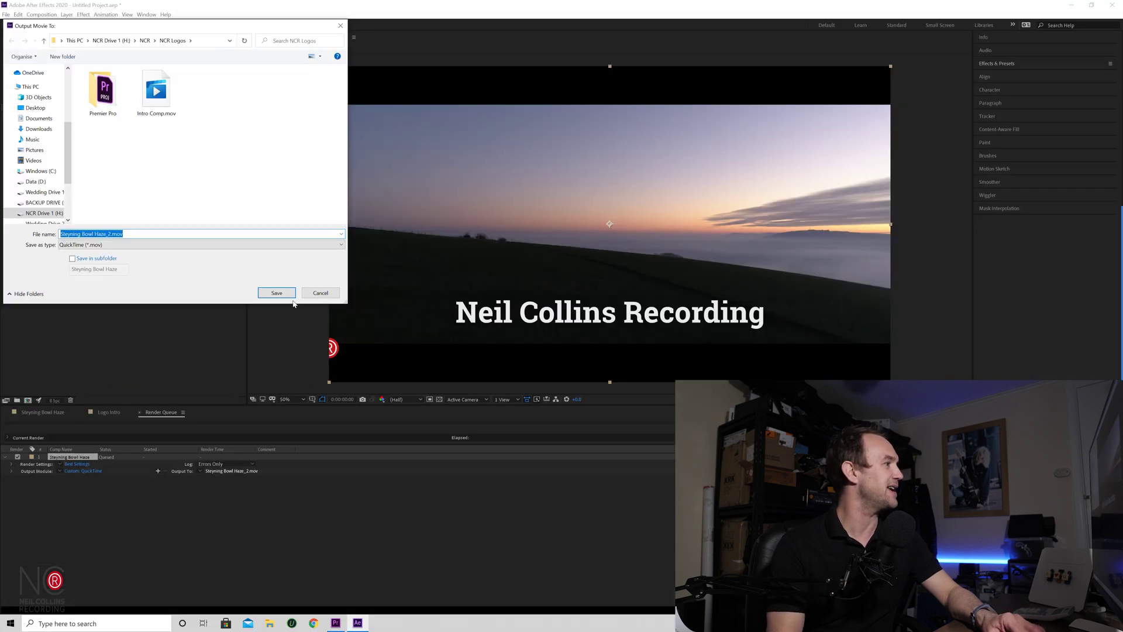
left_click(279, 294)
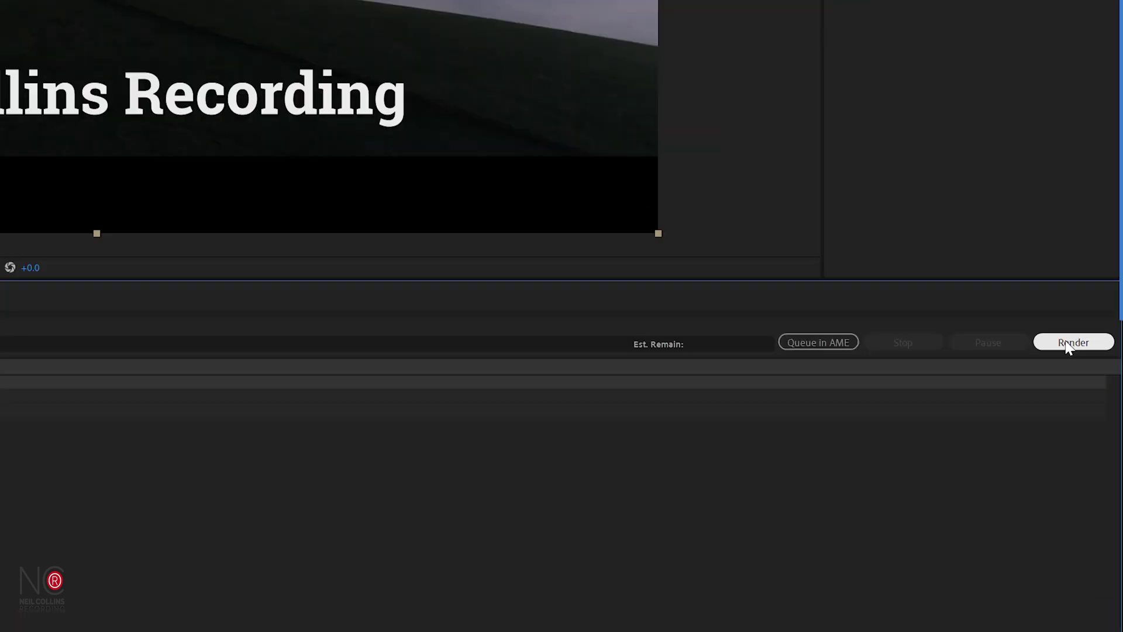
left_click(1069, 346)
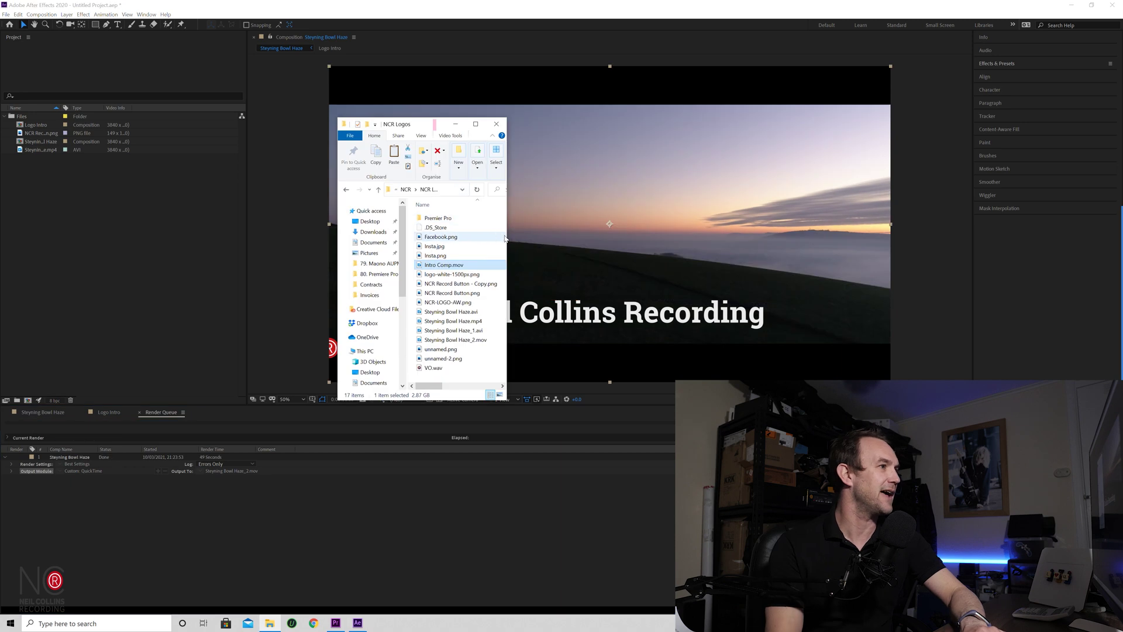
Step: Widen the NCR Logos window so each file's date, type and size columns are visible
left_click_drag(506, 236, 689, 237)
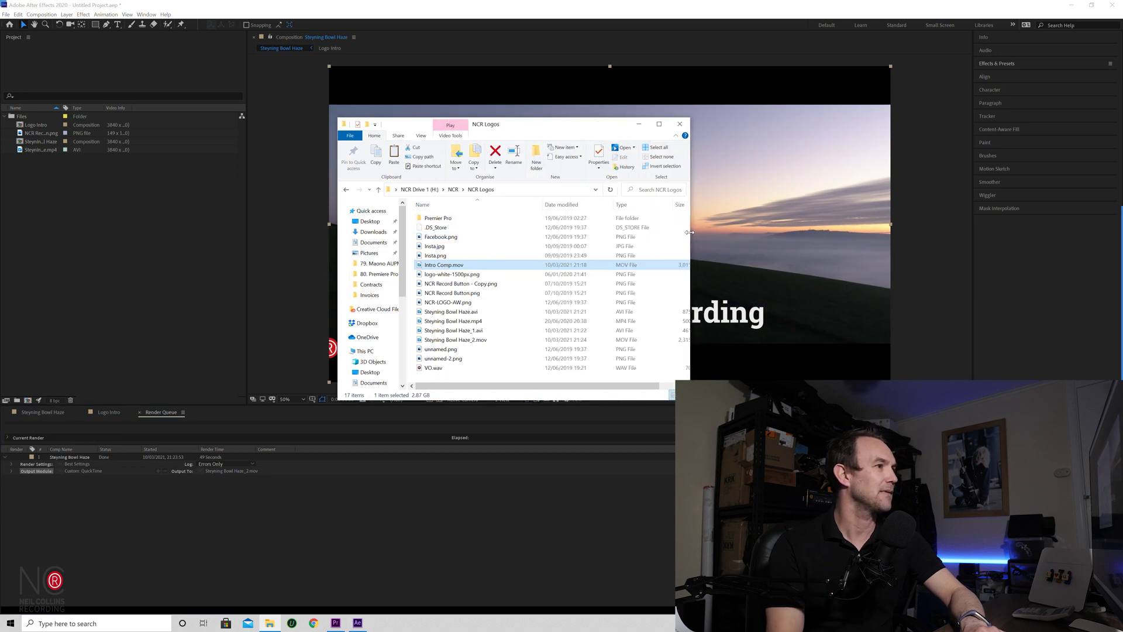